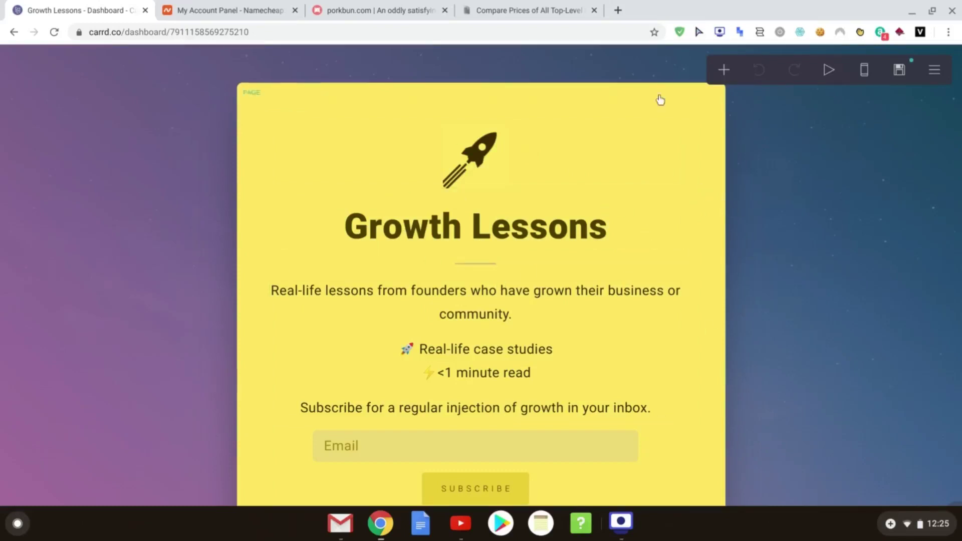
Step: Open Carrd's publish settings with custom domain growthlessons.co and show its two A records and CNAME
click(899, 70)
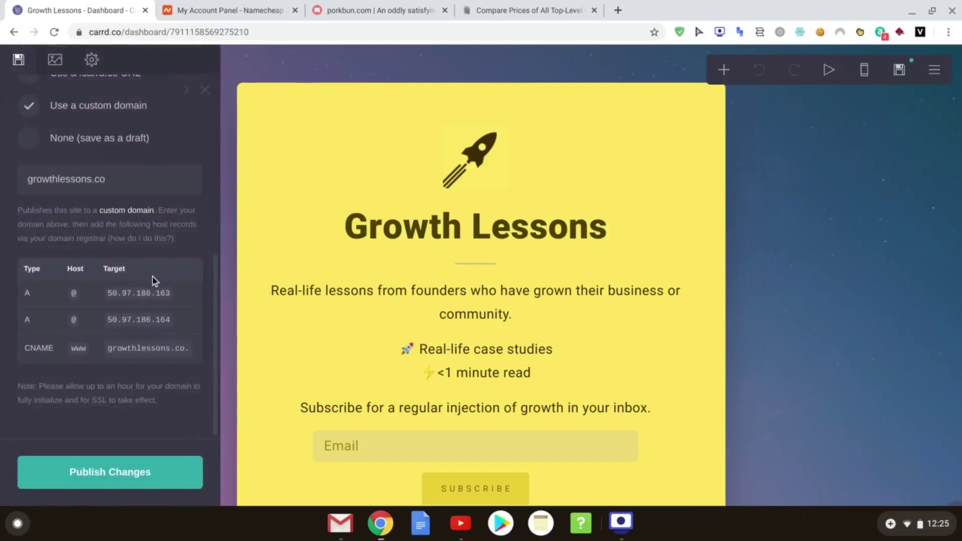
scroll(153, 272, up, 8)
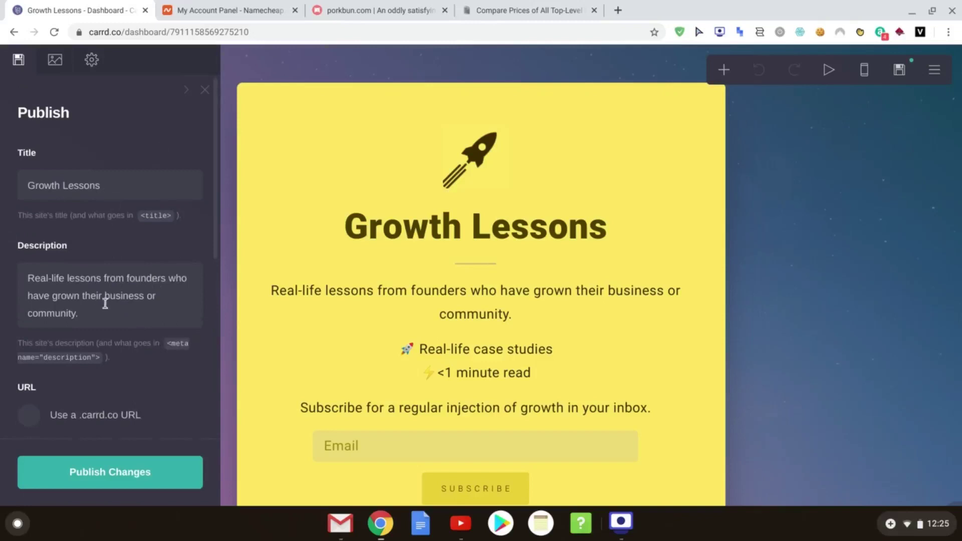
scroll(122, 284, down, 5)
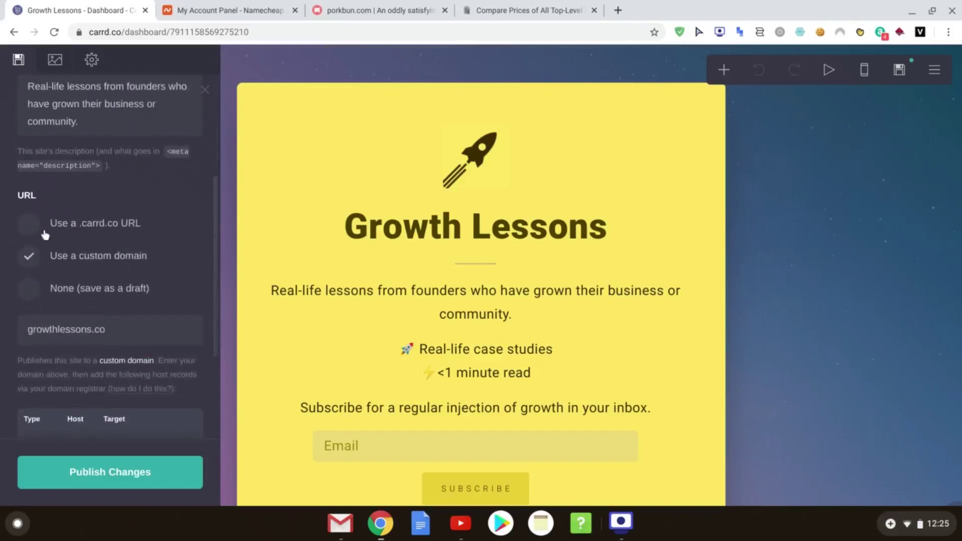
click(33, 226)
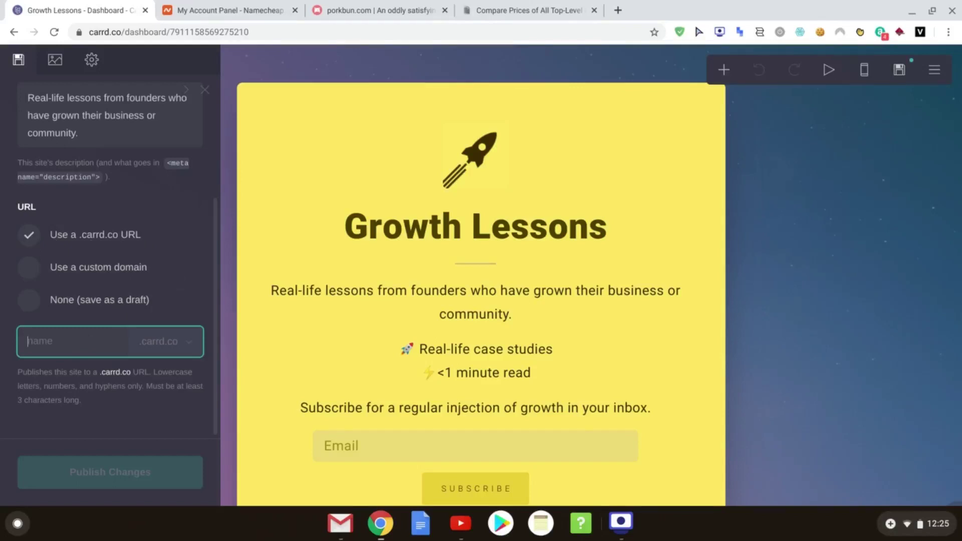
click(29, 269)
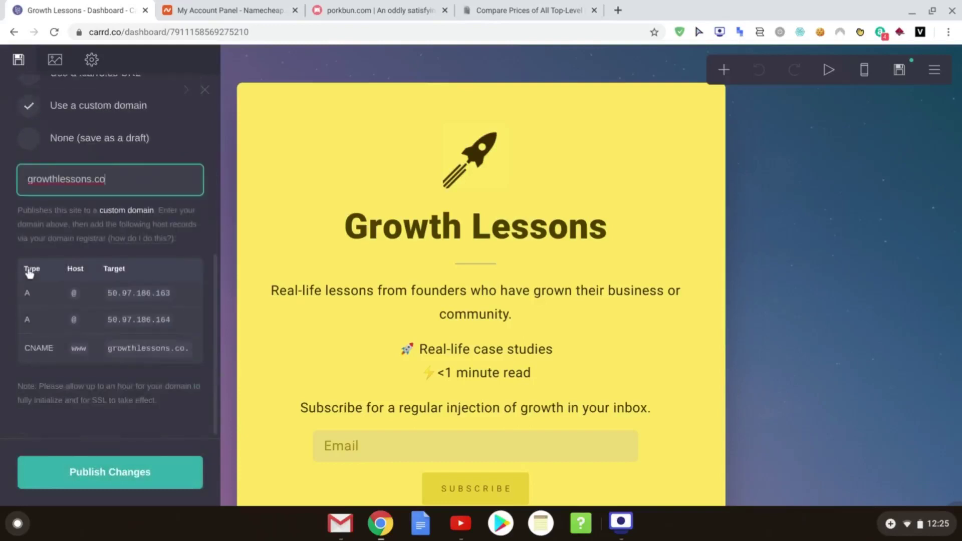
click(31, 108)
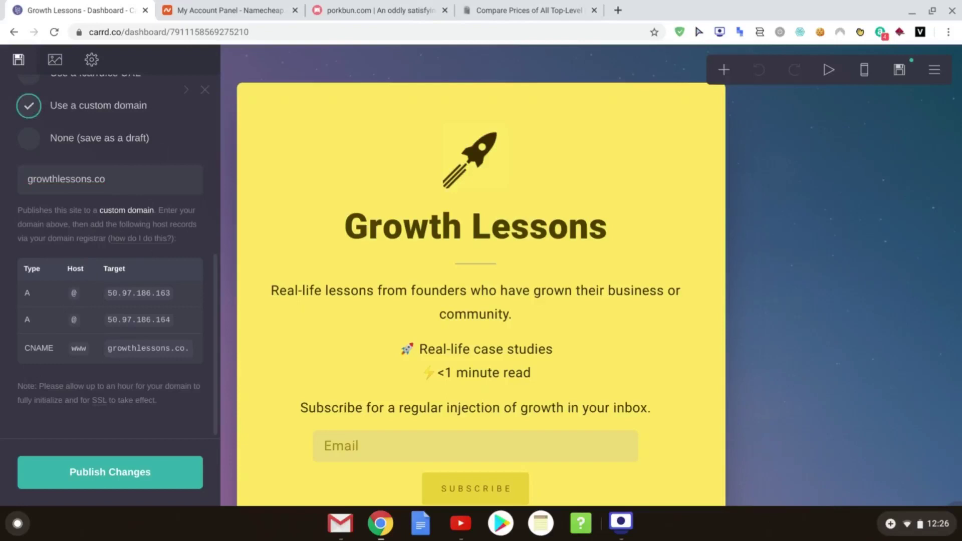
click(228, 10)
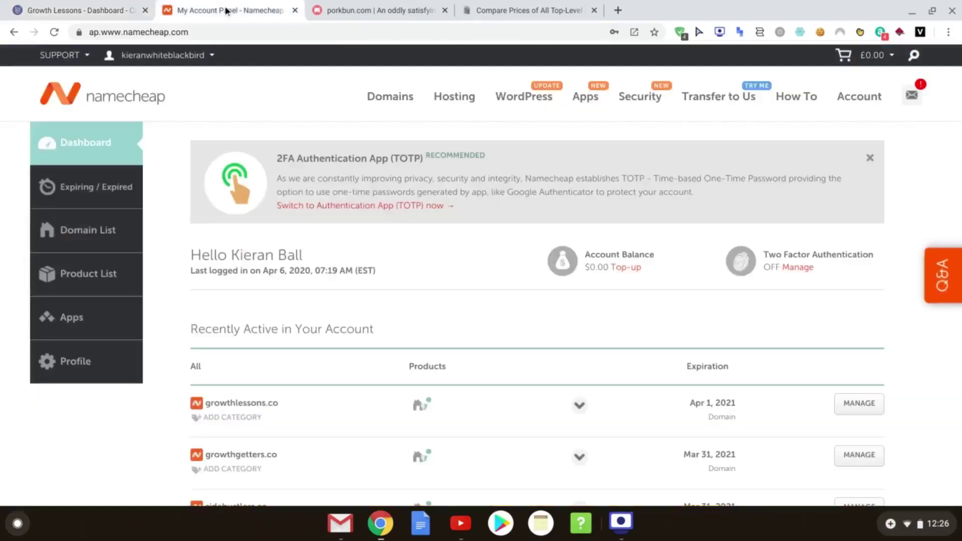
click(365, 11)
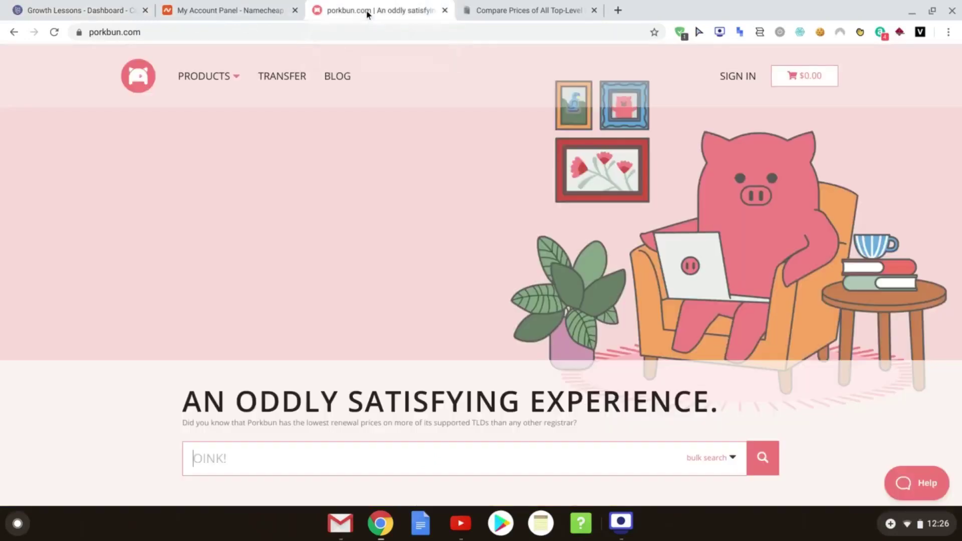
click(504, 14)
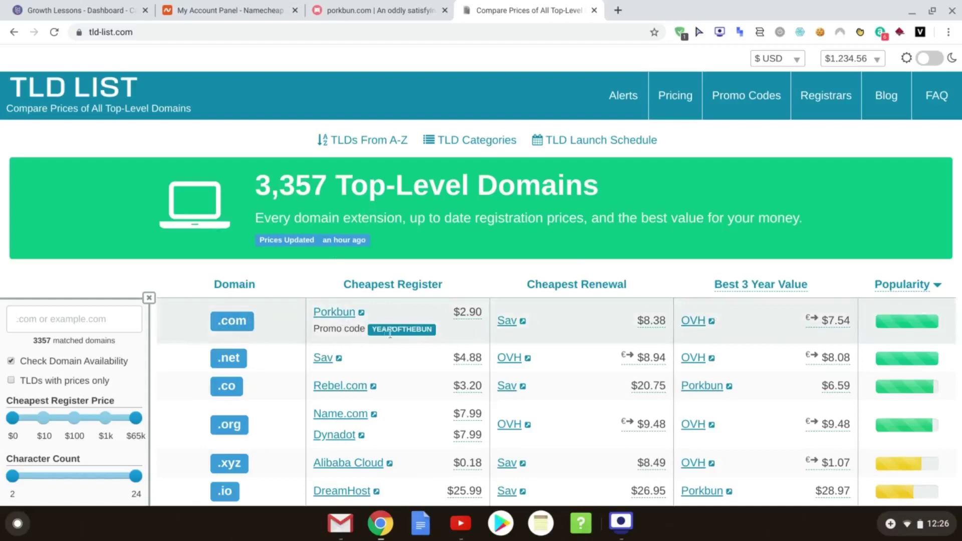
key(ctrl+2)
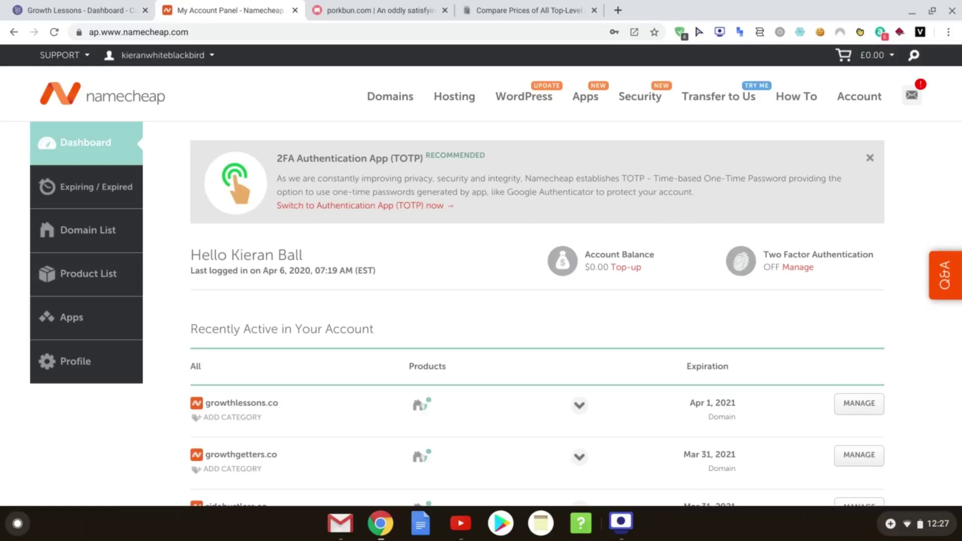
Step: Scroll Carrd's Using a Custom Domain help page to step 4's A and CNAME host records
key(ctrl+1)
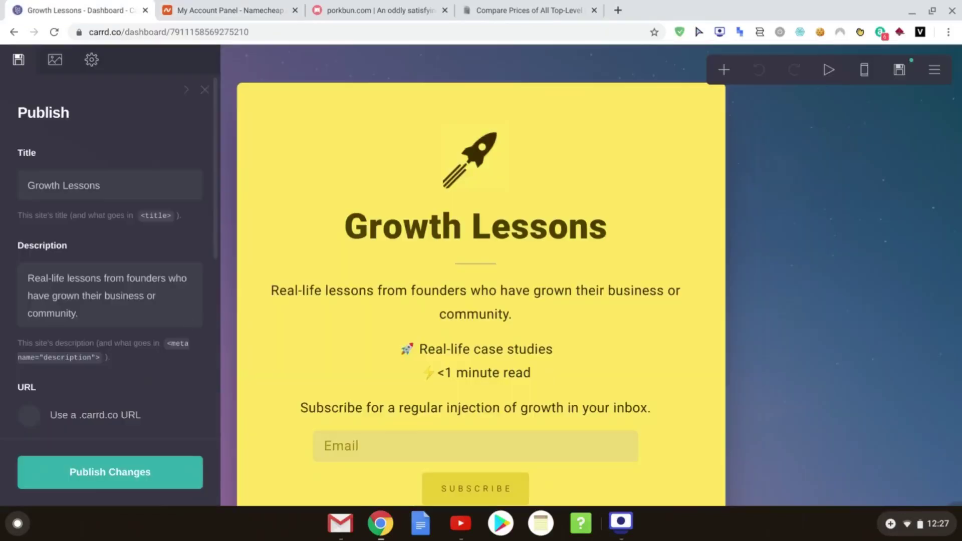
scroll(182, 255, down, 6)
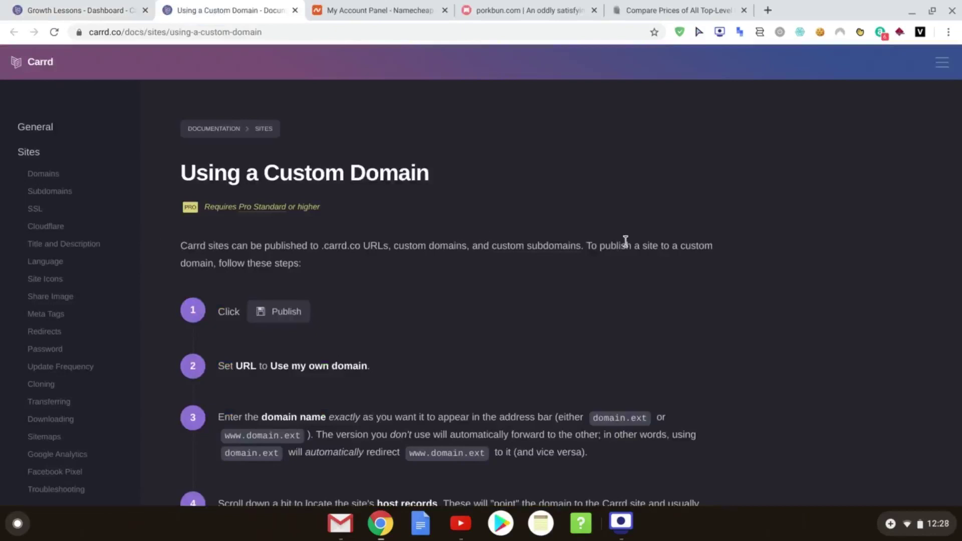
scroll(625, 241, down, 5)
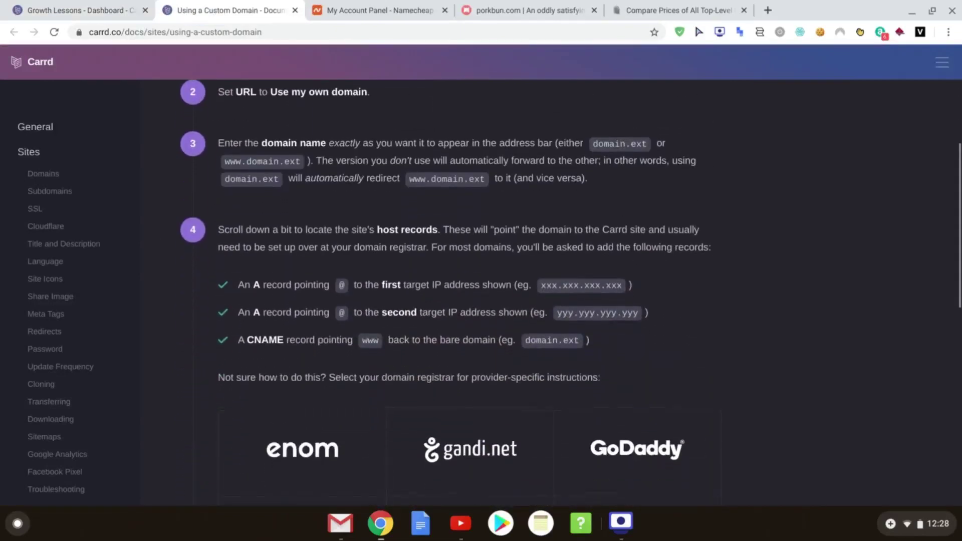
scroll(481, 293, down, 5)
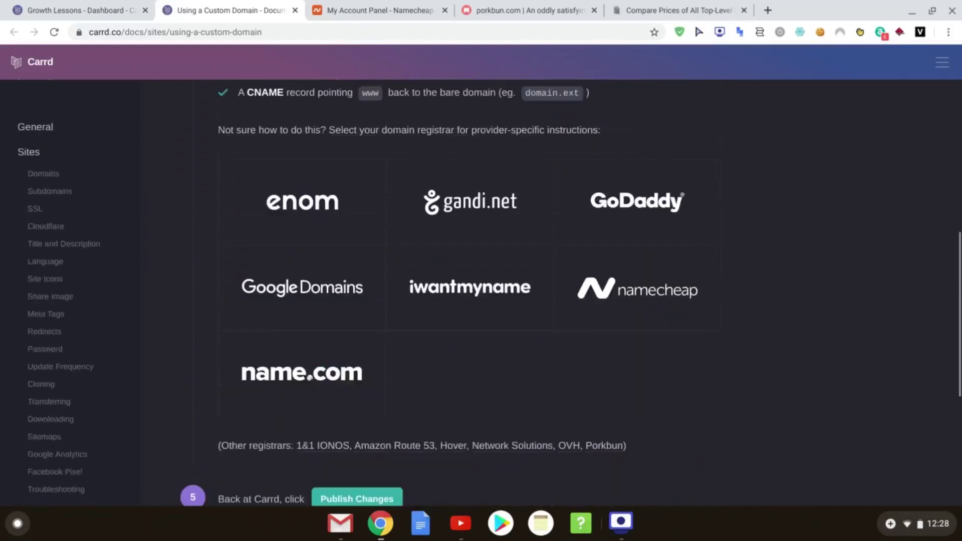
scroll(610, 247, down, 1)
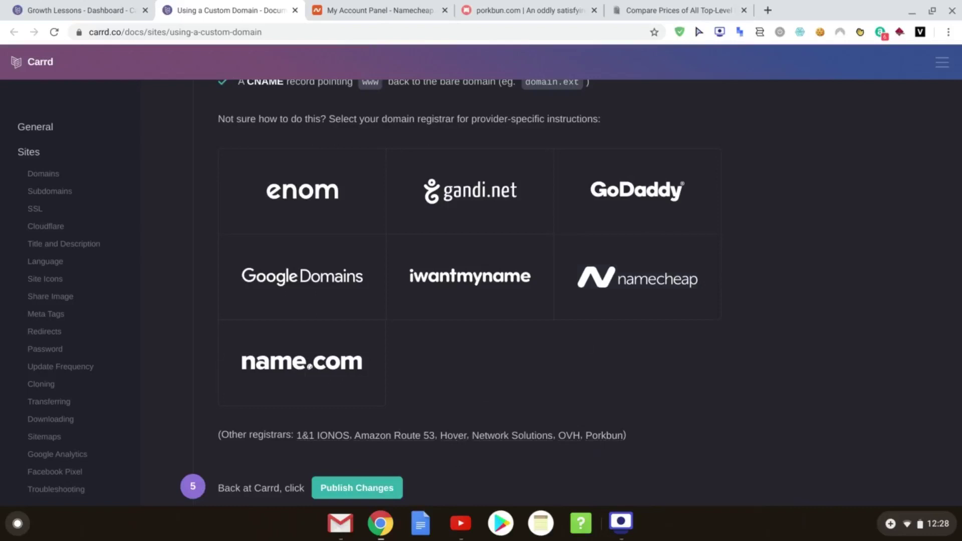
scroll(469, 291, up, 5)
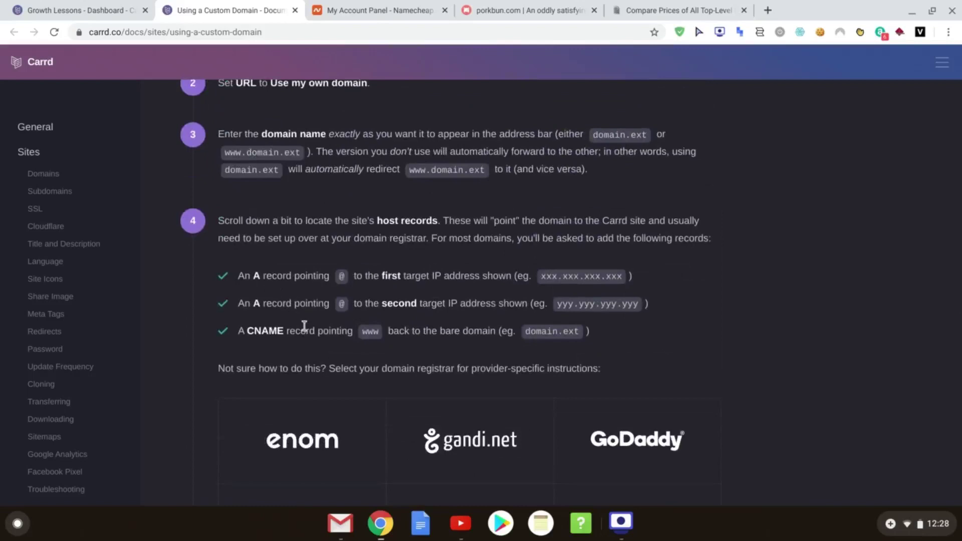
Step: In the Namecheap dashboard, open Manage and then Advanced DNS for growthlessons.co
click(345, 13)
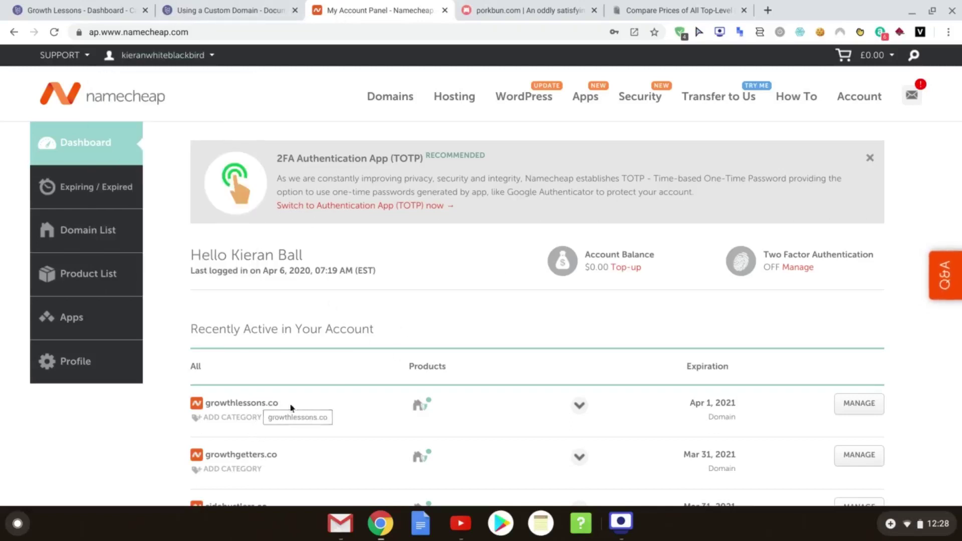
click(579, 412)
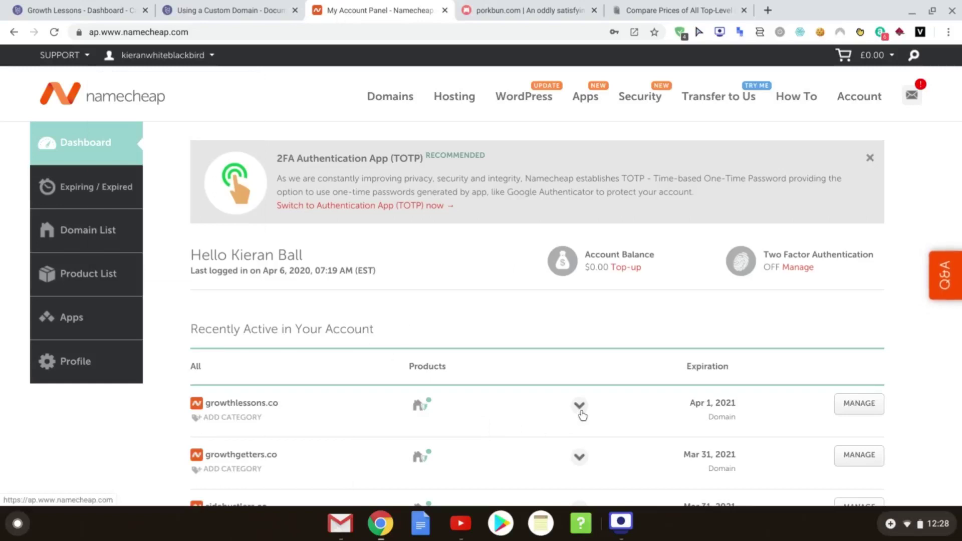
scroll(528, 391, down, 2)
scroll(528, 387, down, 4)
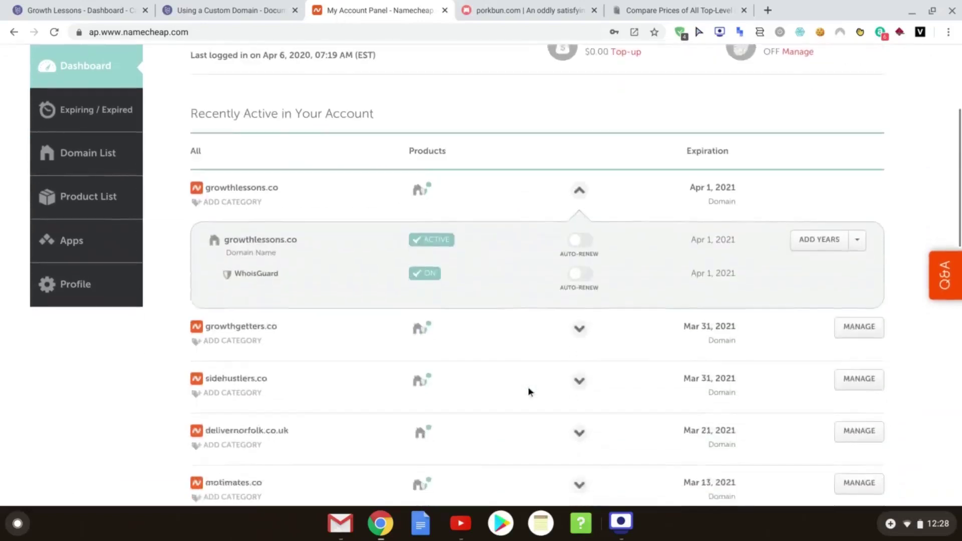
scroll(528, 387, up, 3)
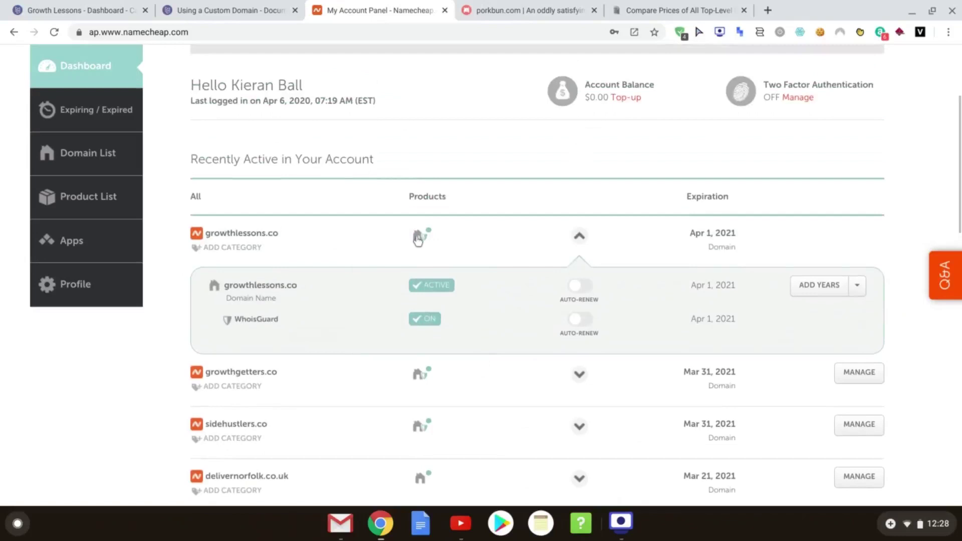
mouse_move(418, 240)
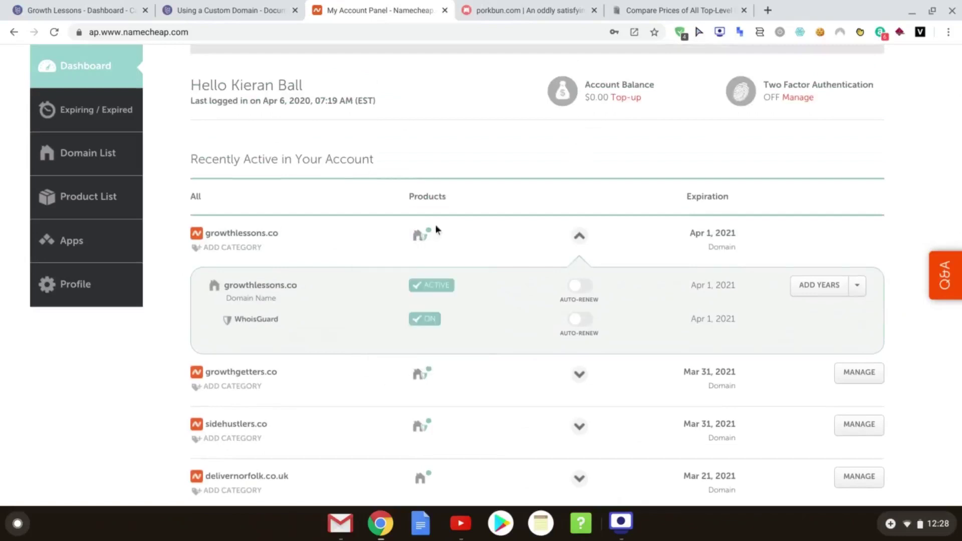
click(385, 345)
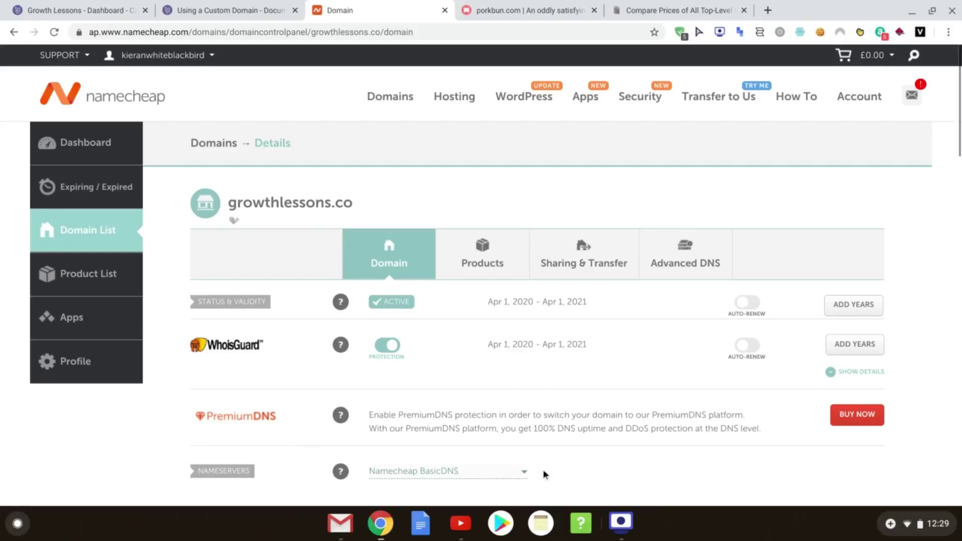
click(692, 258)
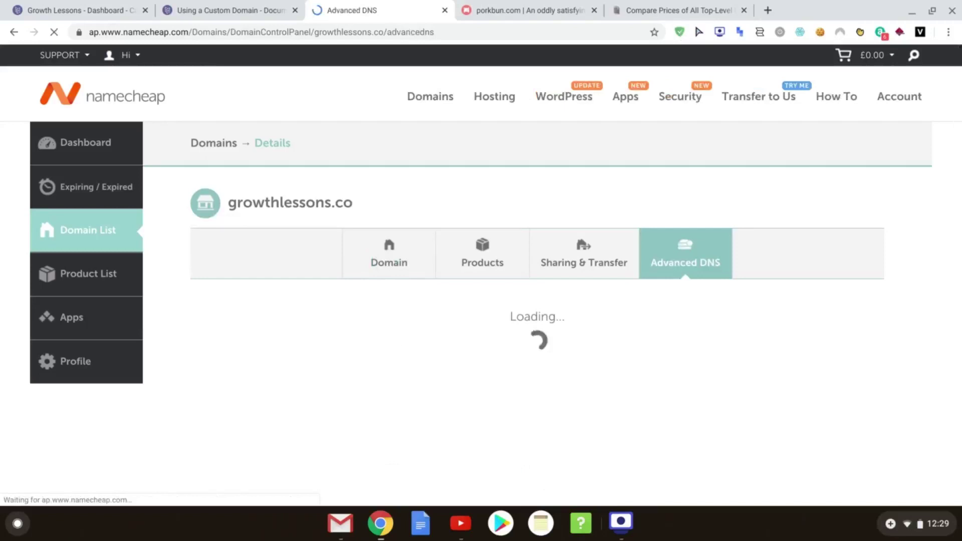
Step: Scroll Namecheap's host records, then view Carrd's required A records 50.97.186.163/164 and www CNAME
scroll(536, 275, down, 5)
scroll(303, 245, down, 3)
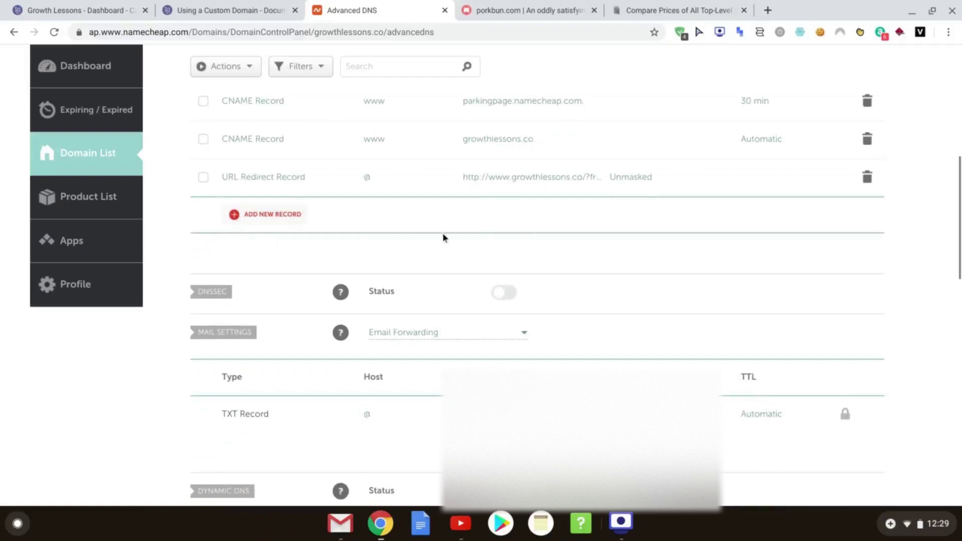
click(71, 10)
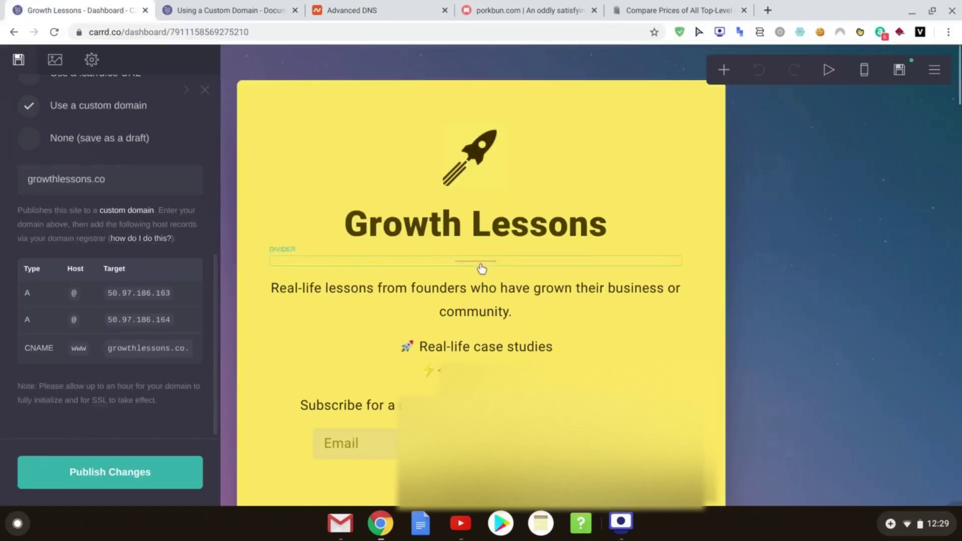
scroll(481, 268, down, 1)
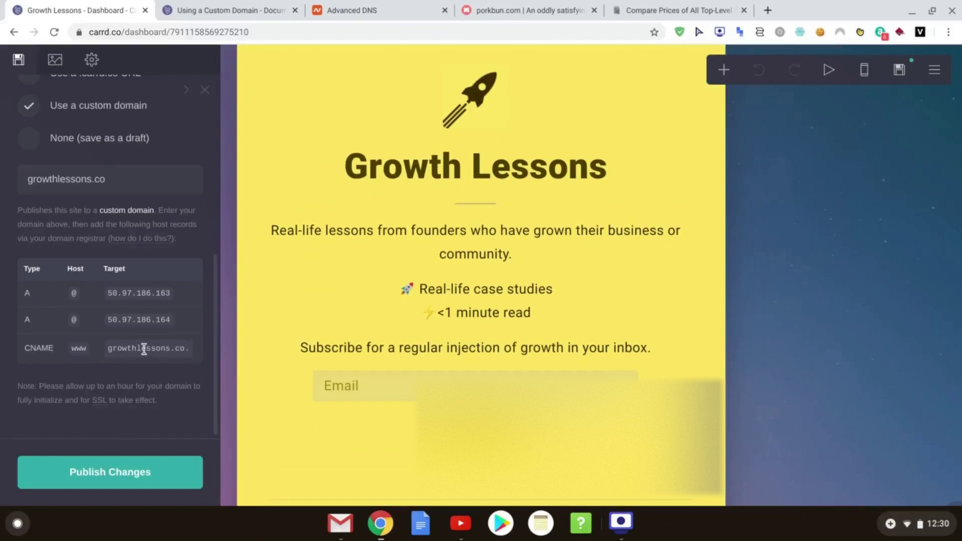
Step: Add a new A Record row in Namecheap with host @
click(394, 11)
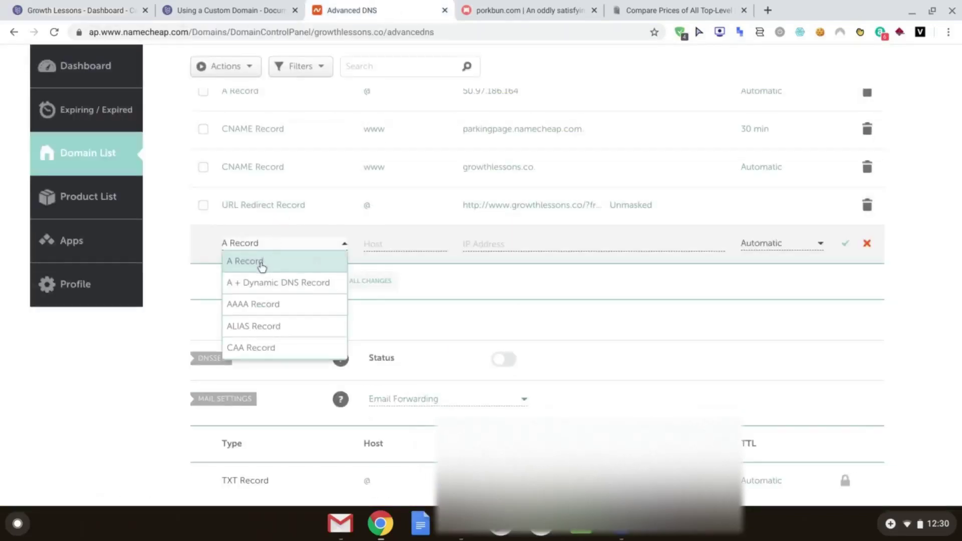
click(261, 262)
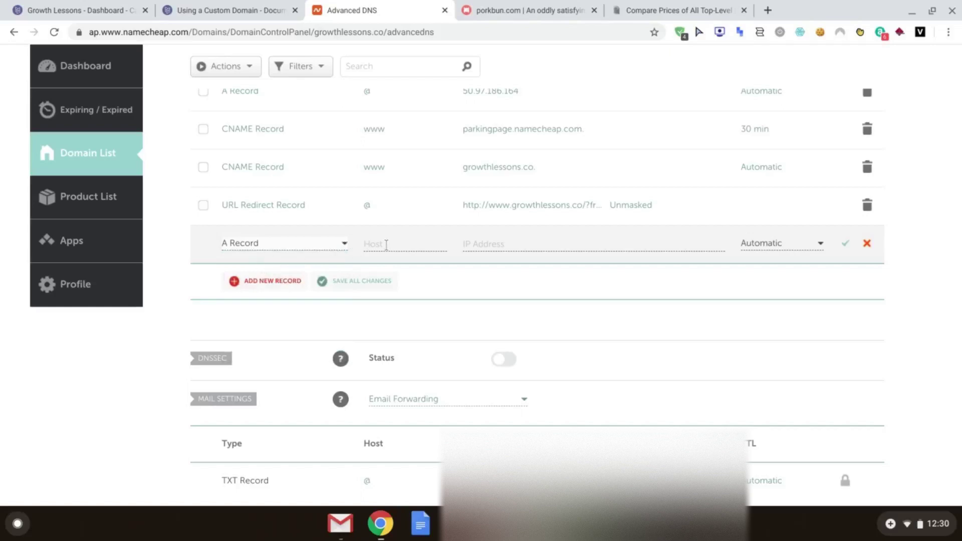
click(82, 10)
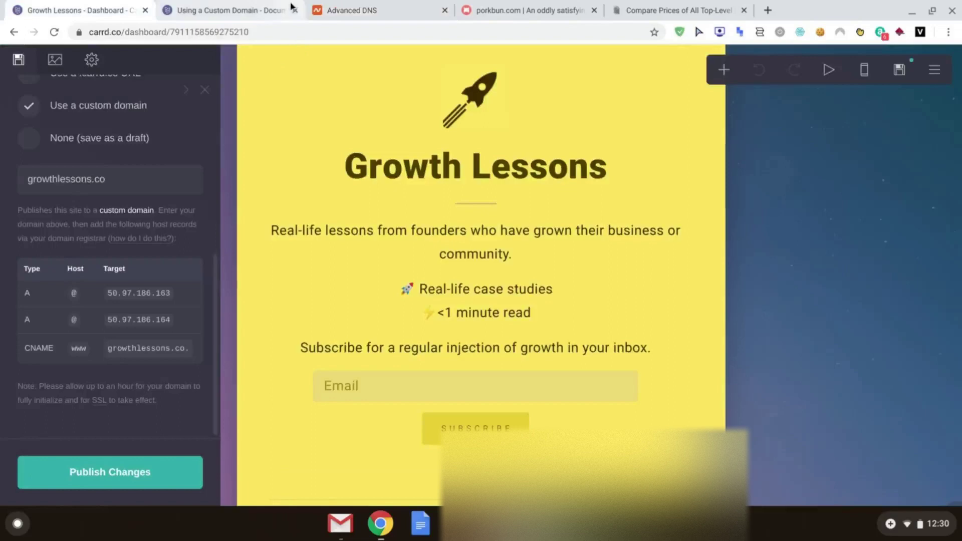
click(328, 11)
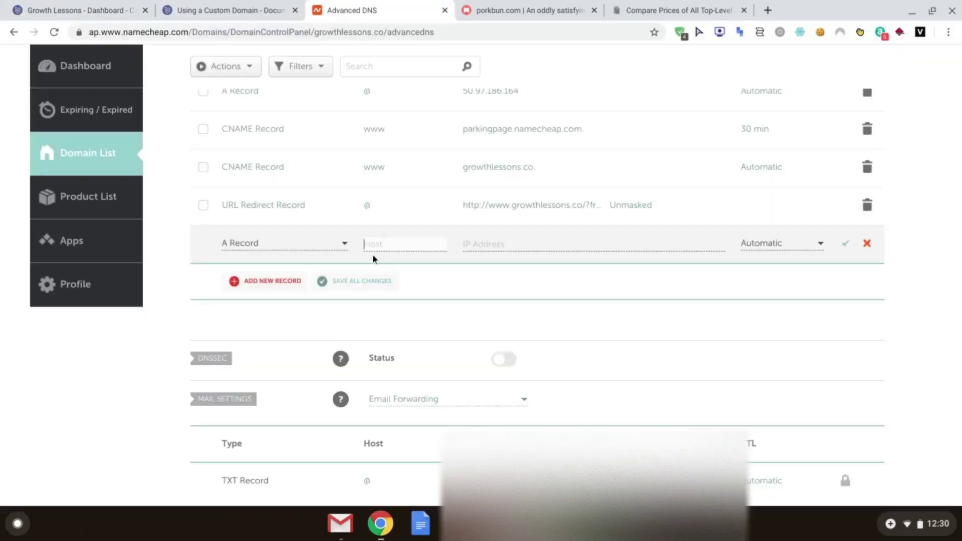
text(@)
Step: Copy 50.97.186.163 from Carrd and paste it as the A record's IP address
click(100, 11)
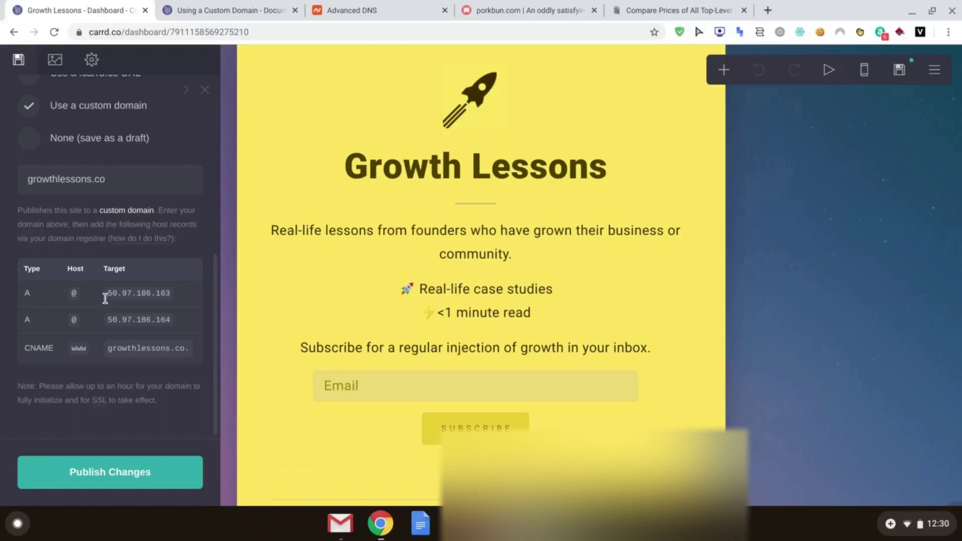
drag(105, 296, 172, 296)
click(173, 296)
double_click(173, 296)
right_click(171, 296)
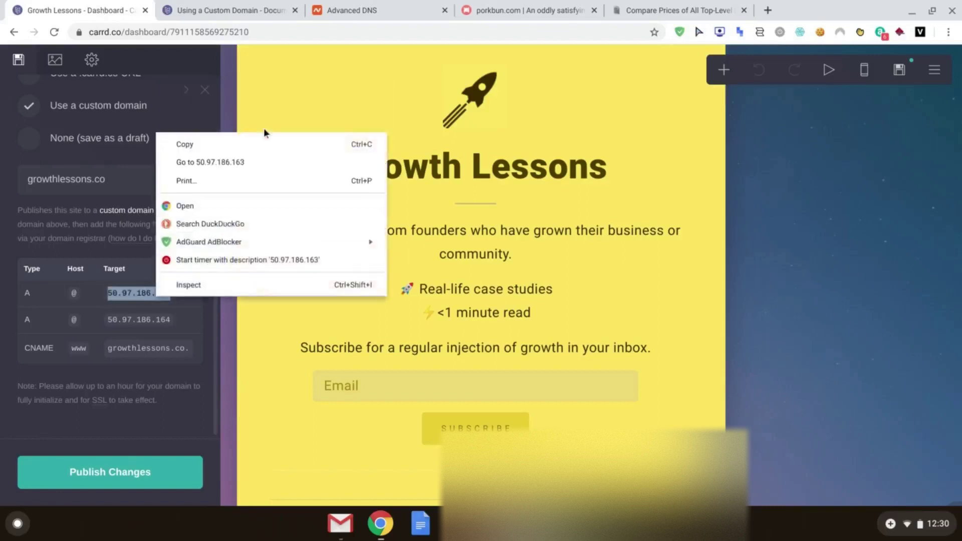
click(265, 144)
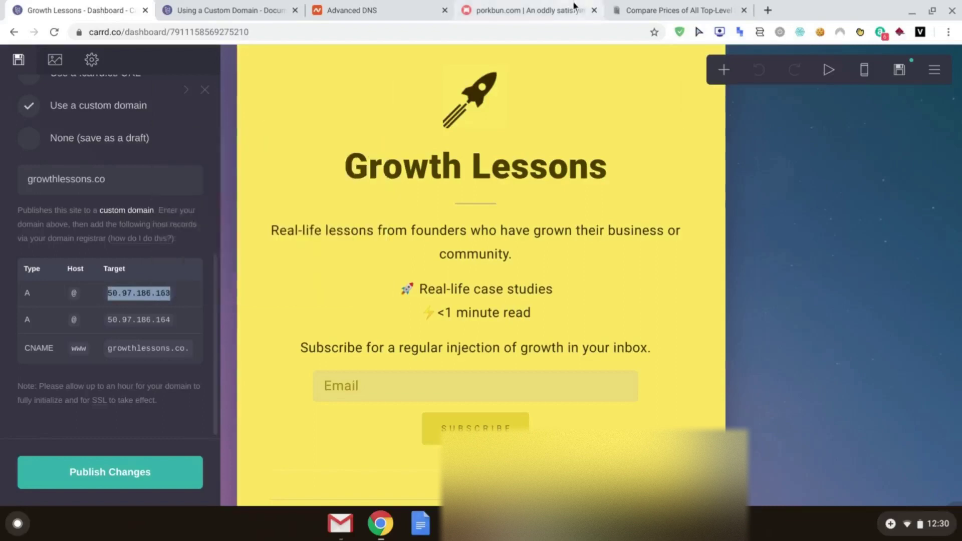
click(415, 11)
right_click(484, 246)
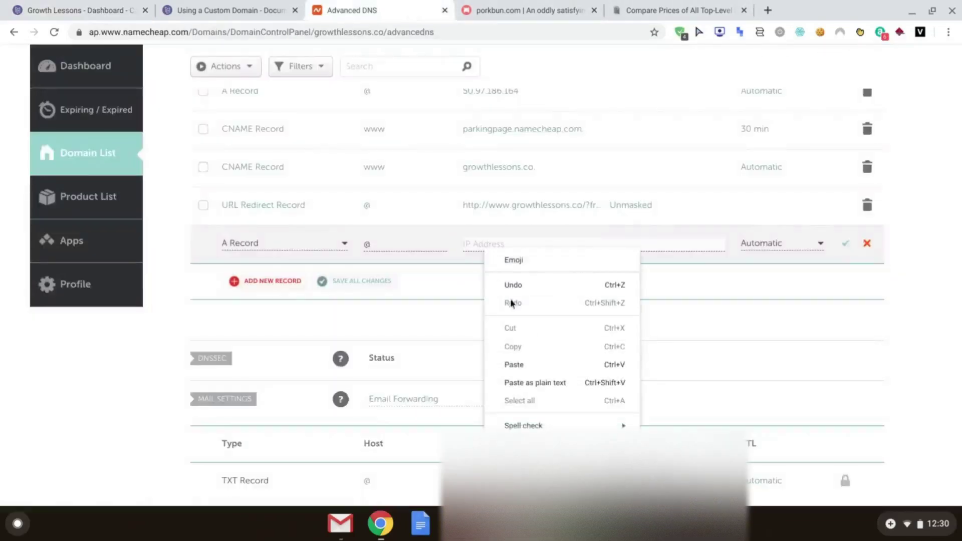
click(538, 365)
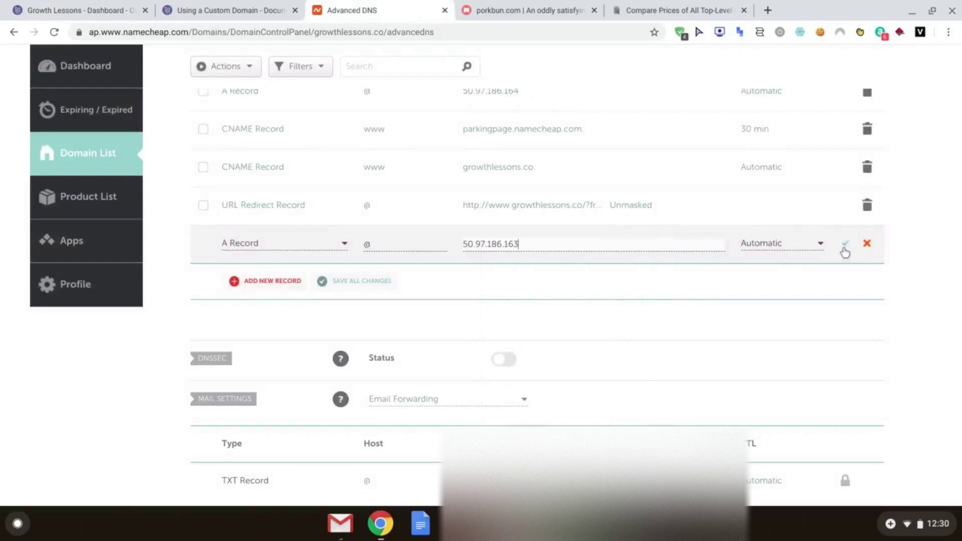
scroll(660, 329, up, 2)
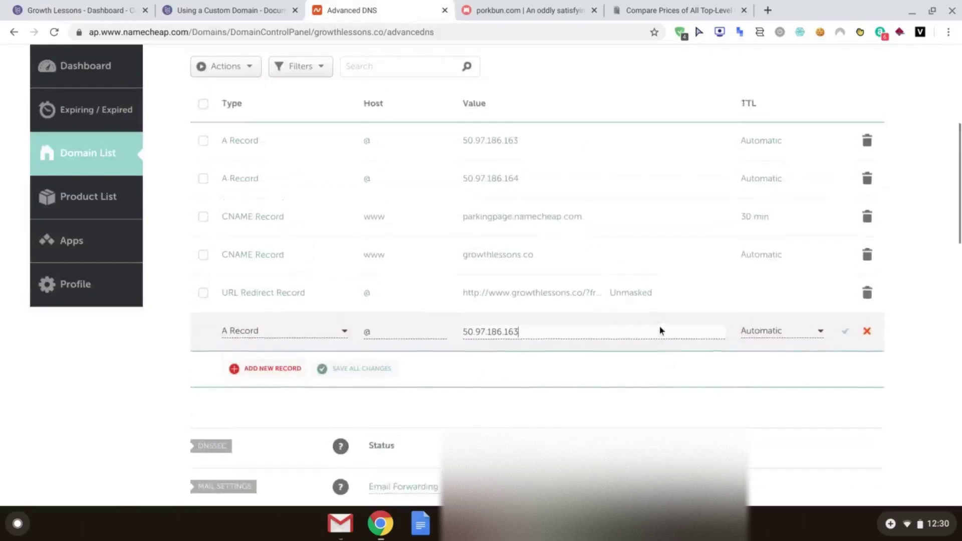
scroll(651, 300, up, 1)
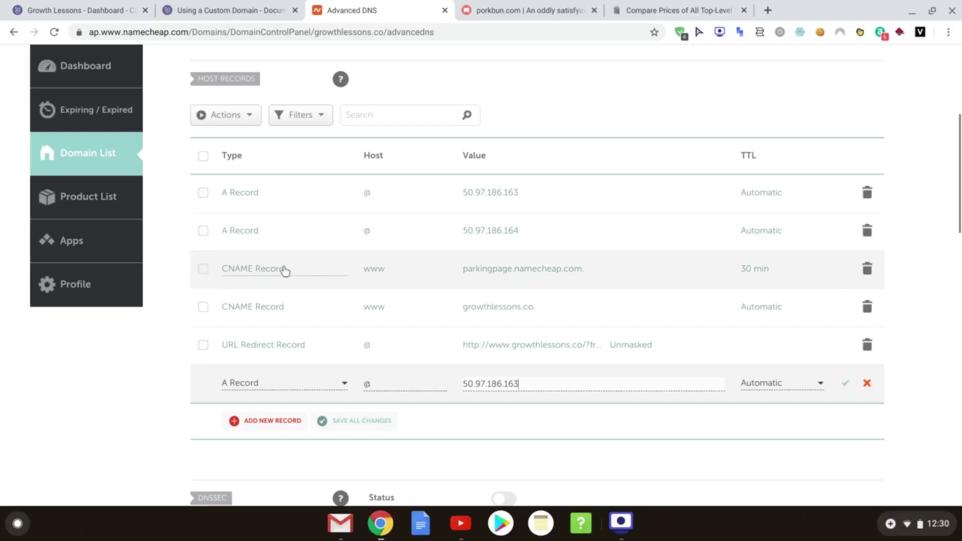
click(341, 384)
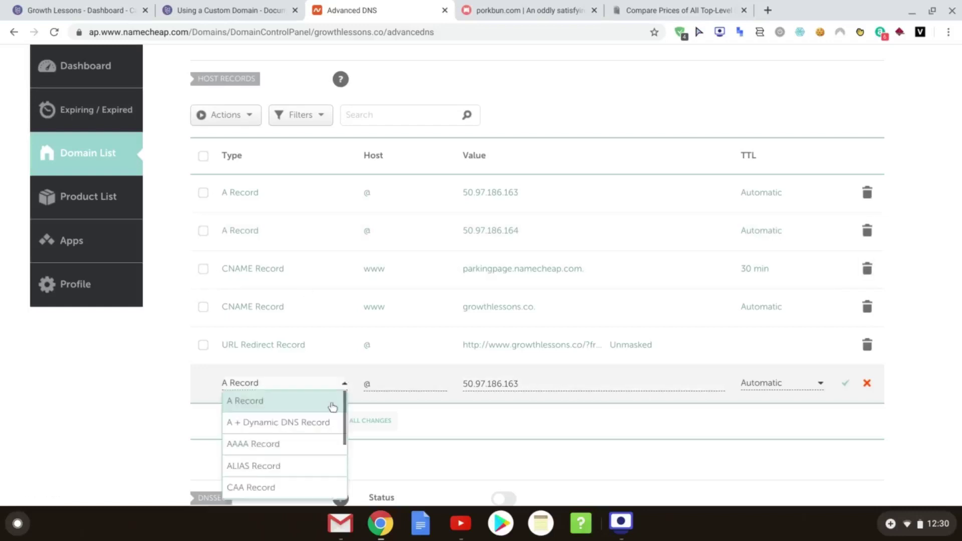
scroll(330, 407, down, 3)
click(301, 409)
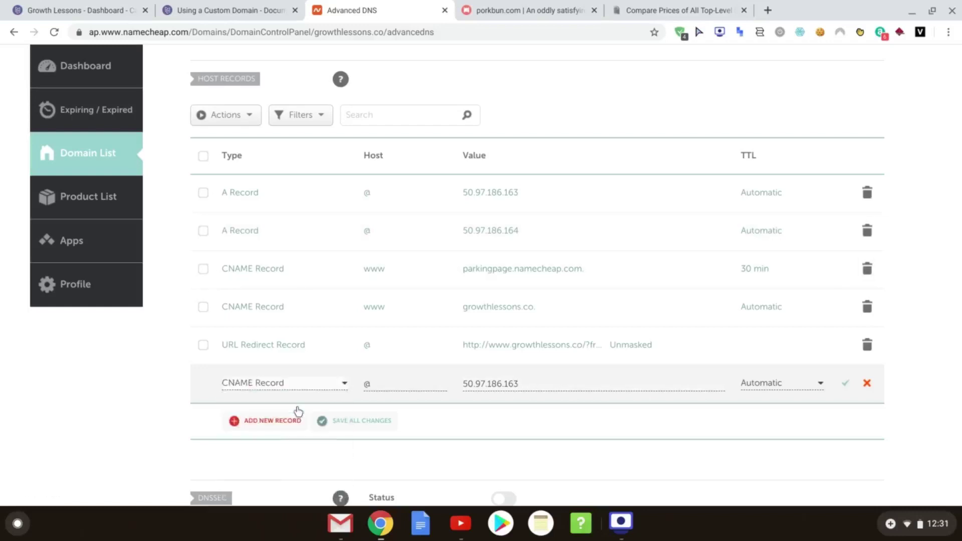
click(105, 8)
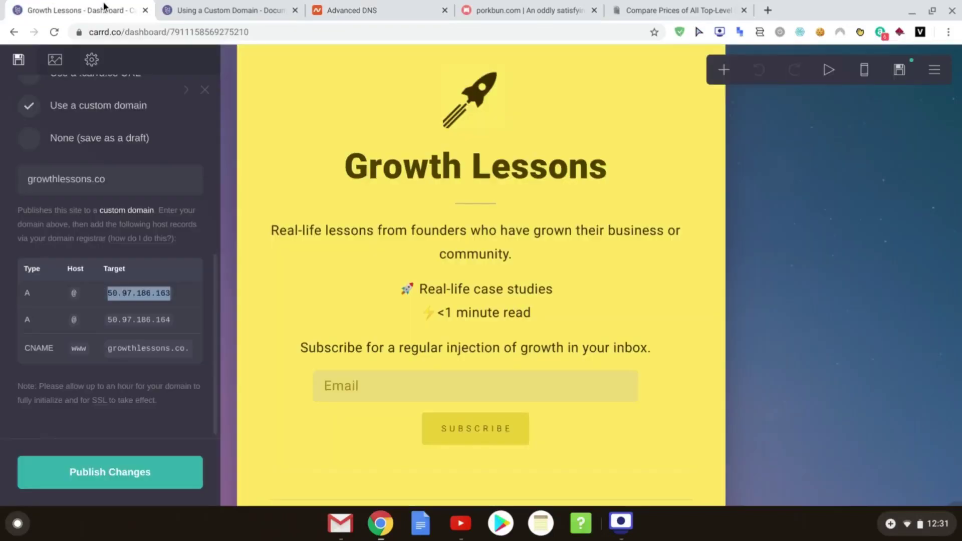
click(79, 348)
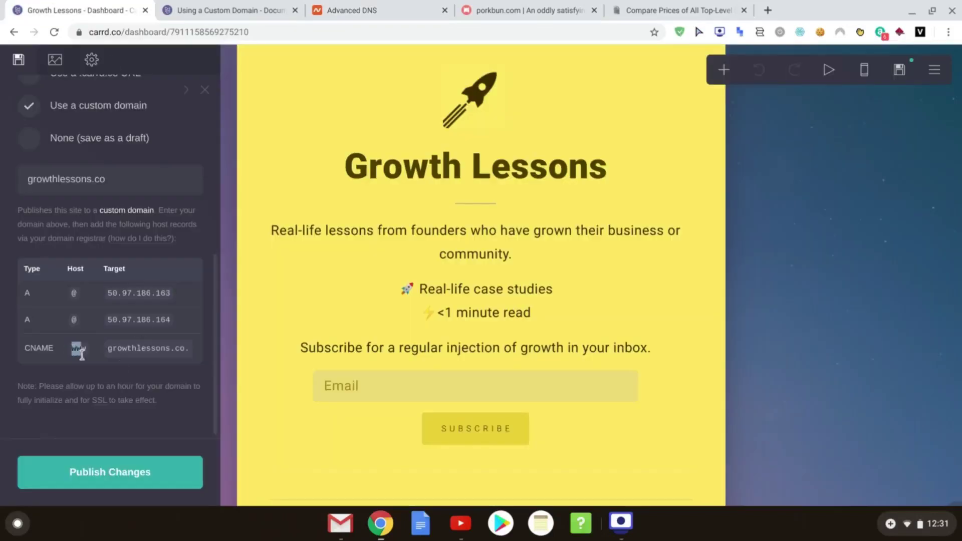
key(ctrl+3)
key(BackSpace)
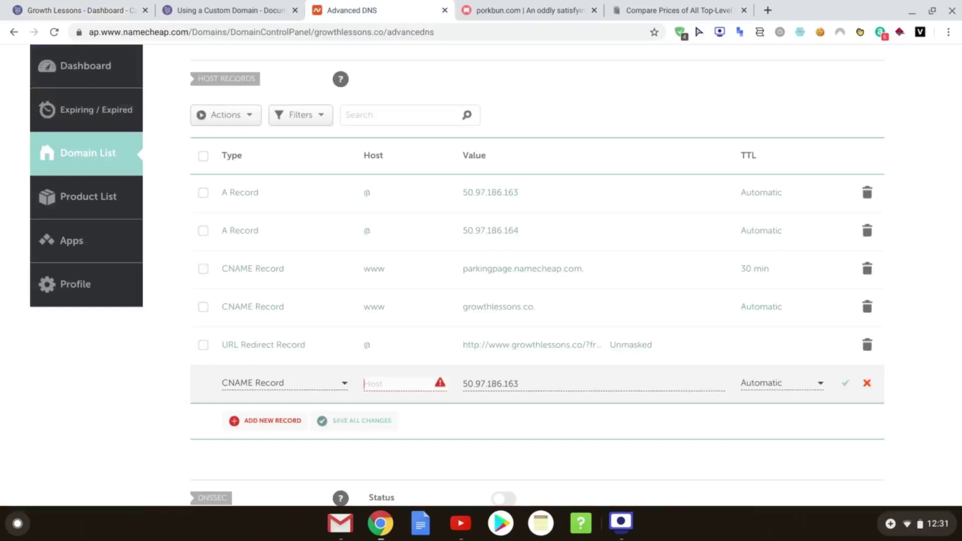
text(www)
key(Tab)
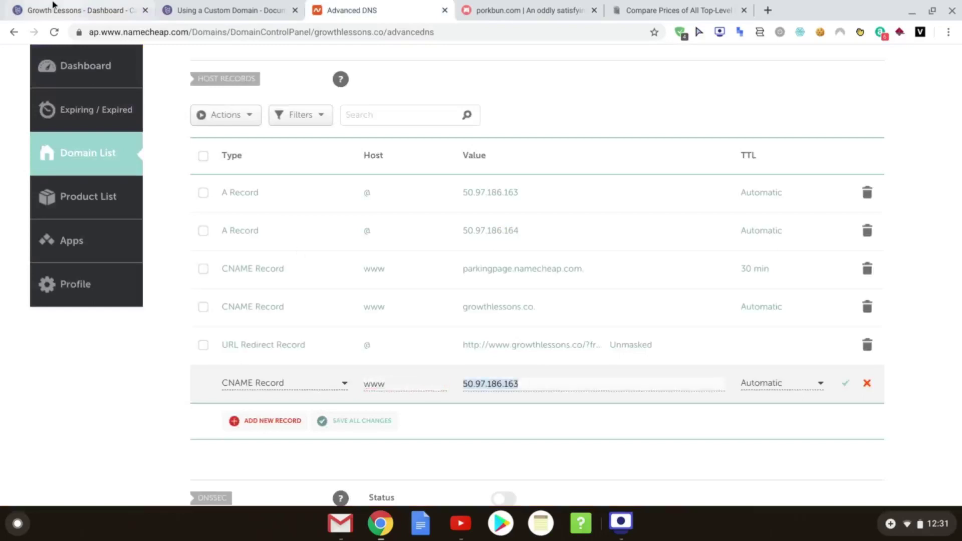
Step: Copy growthlessons.co. from Carrd and paste it as the CNAME record's value
click(53, 9)
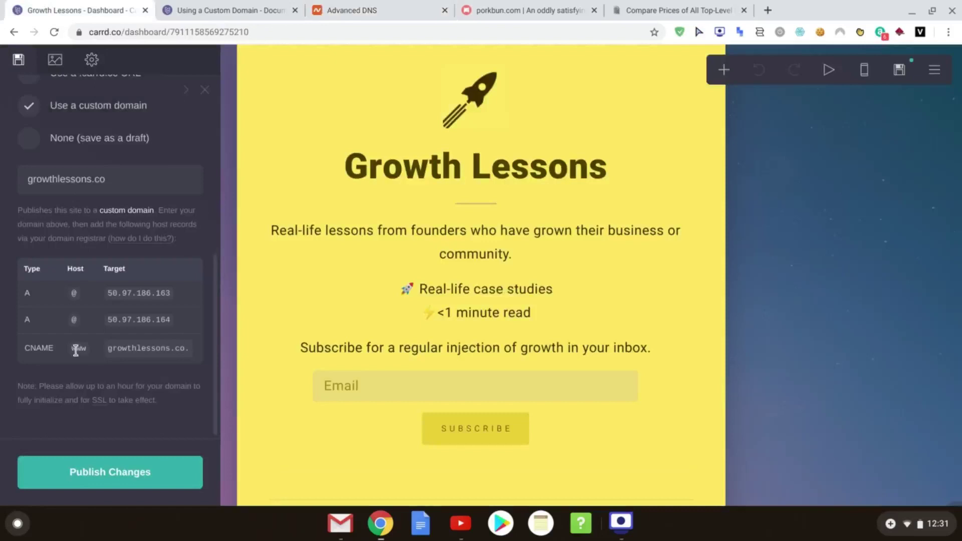
drag(106, 349, 186, 350)
right_click(186, 350)
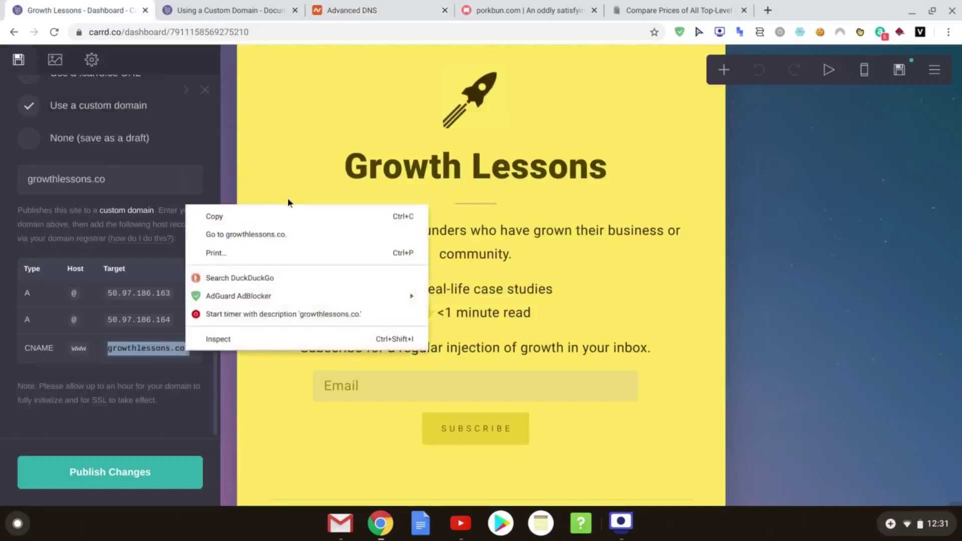
click(277, 216)
click(356, 10)
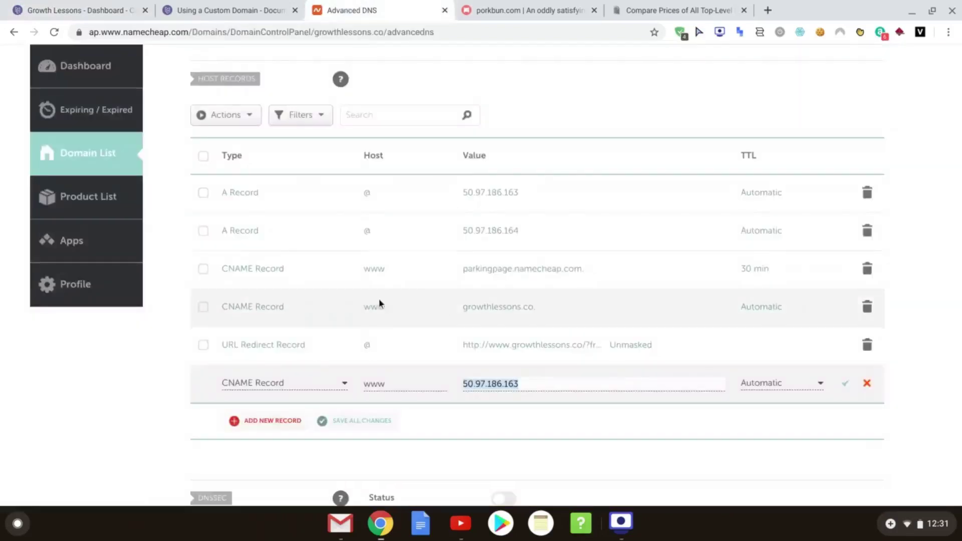
key(ctrl+v)
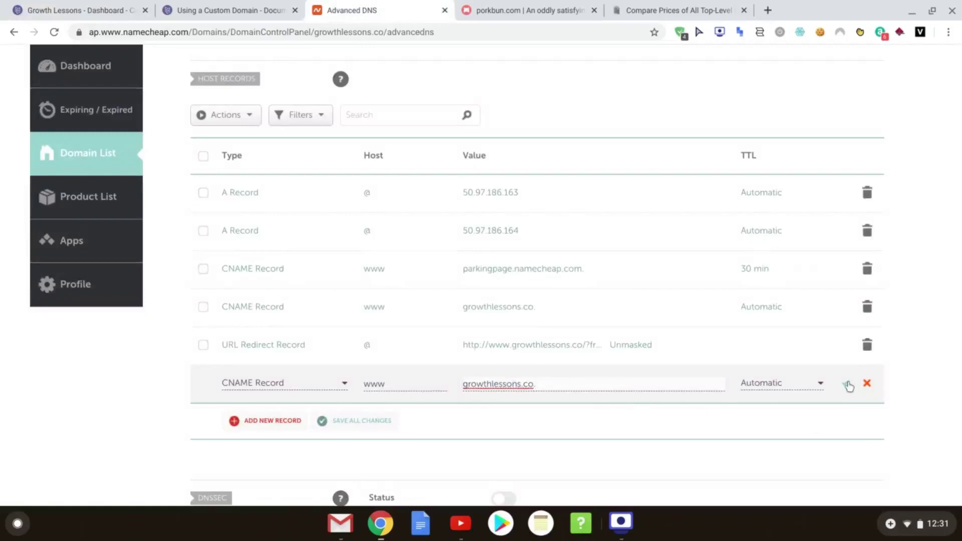
Step: Review the growthlessons.co custom domain and host records in Carrd's Publish panel
key(ctrl+1)
scroll(141, 250, up, 5)
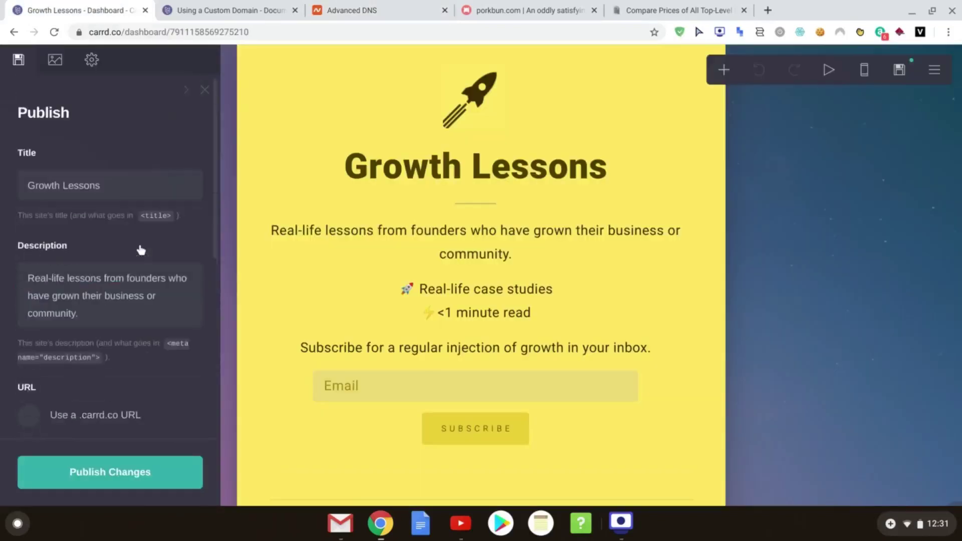
scroll(141, 250, down, 5)
key(Tab)
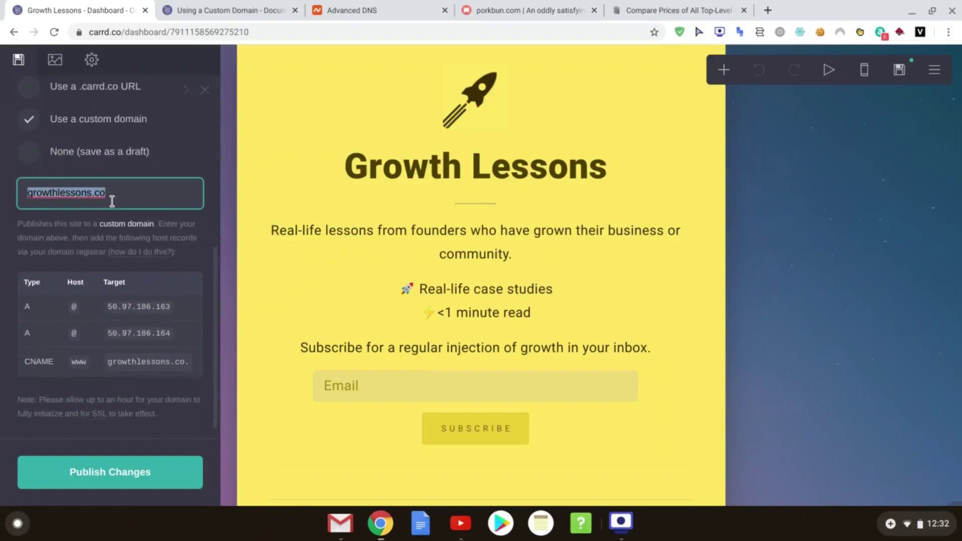
scroll(122, 298, down, 1)
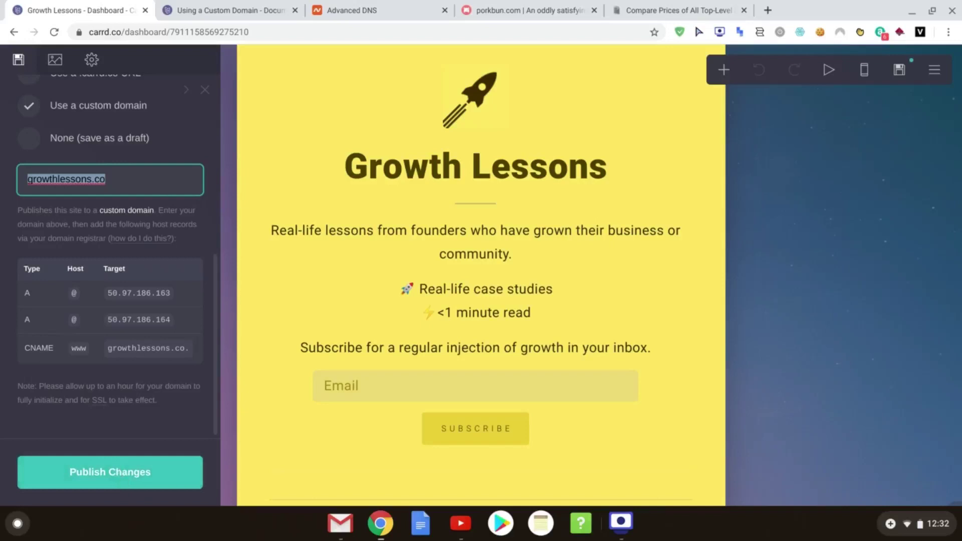
scroll(481, 275, up, 1)
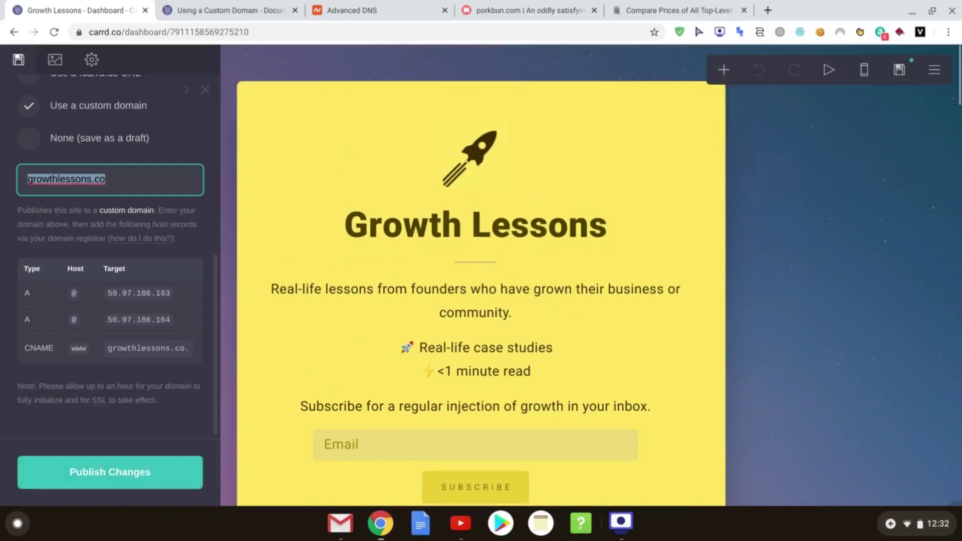
scroll(82, 322, up, 2)
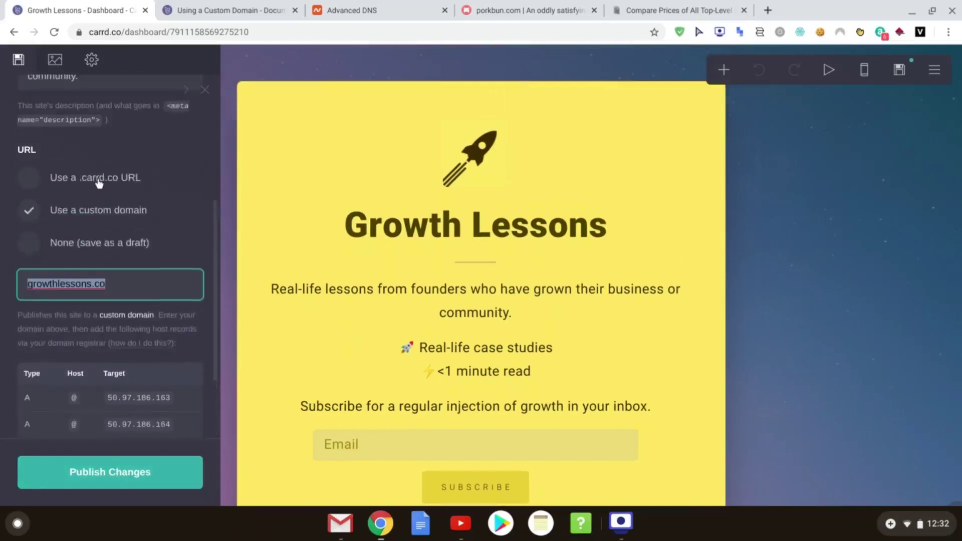
scroll(99, 182, down, 3)
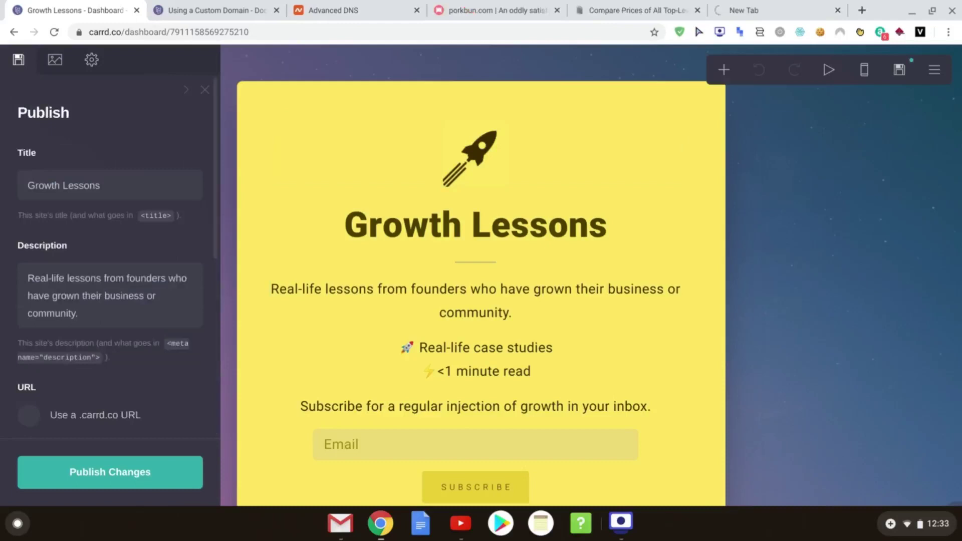
Step: Look through the Share Image and Icon options in Carrd's Media settings
click(63, 67)
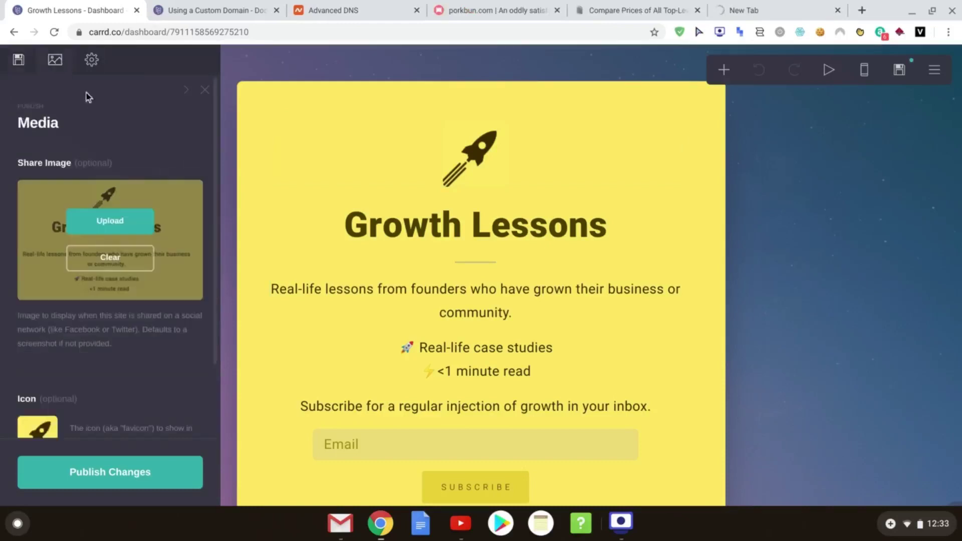
scroll(119, 131, down, 1)
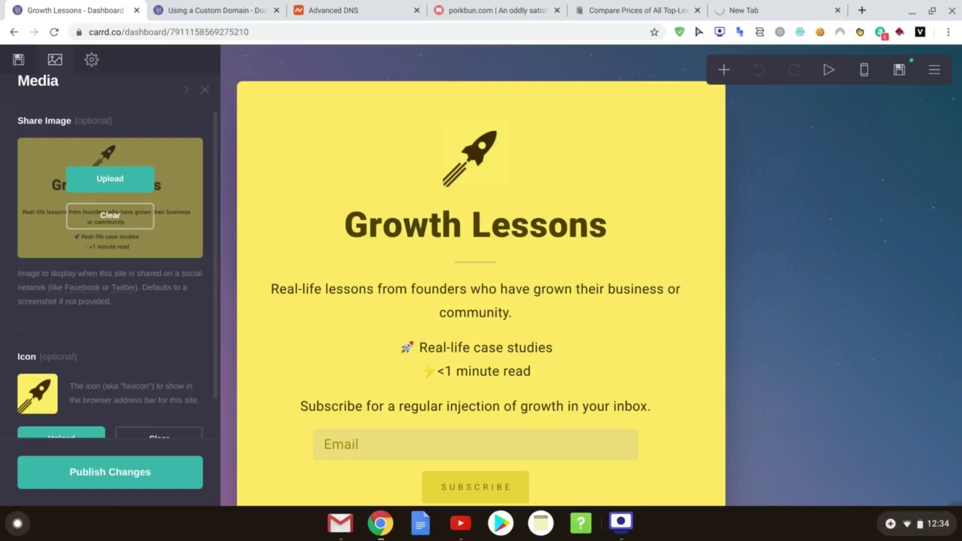
scroll(65, 261, down, 1)
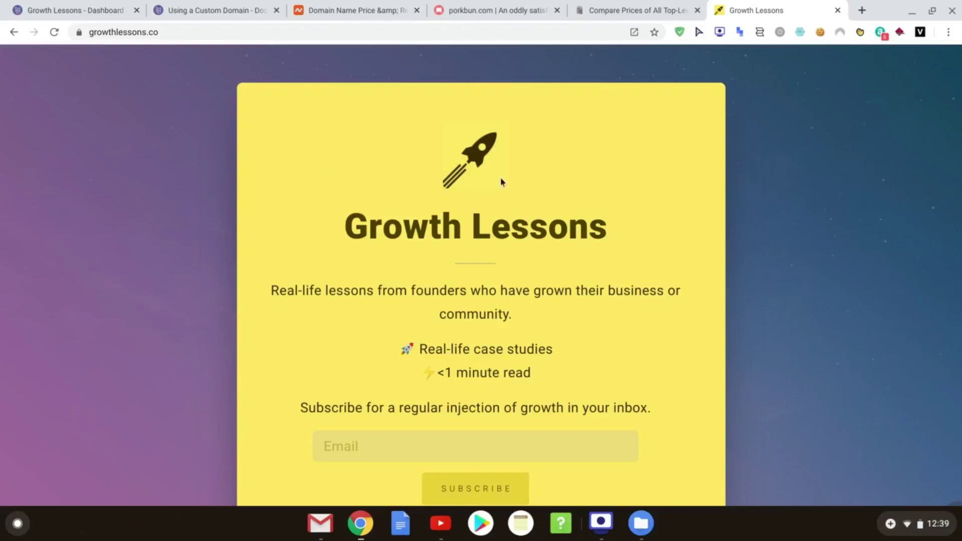
Step: Check that the live page's address reads growthlessons.co
click(170, 32)
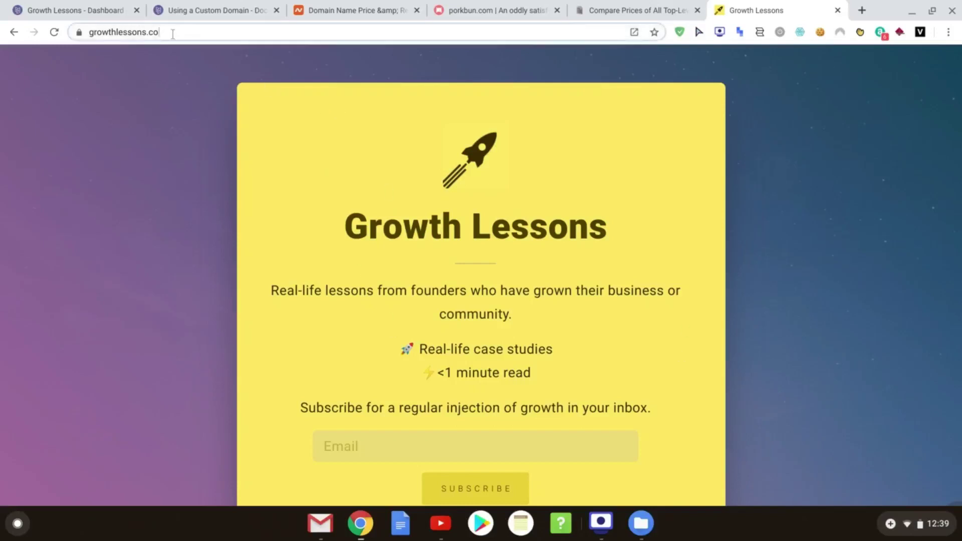
click(505, 200)
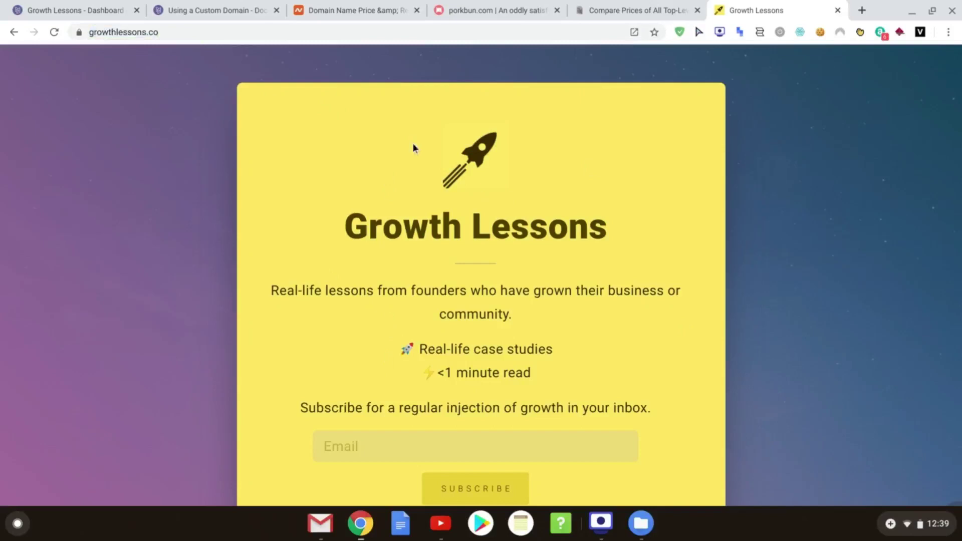
Step: Select the growthlessons.co custom domain in Carrd, then return to the live site
click(86, 19)
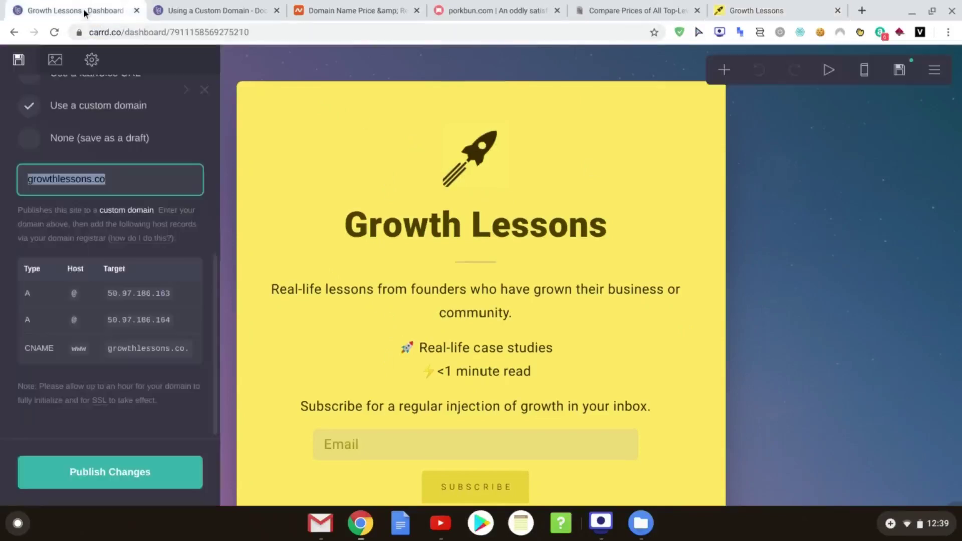
click(119, 176)
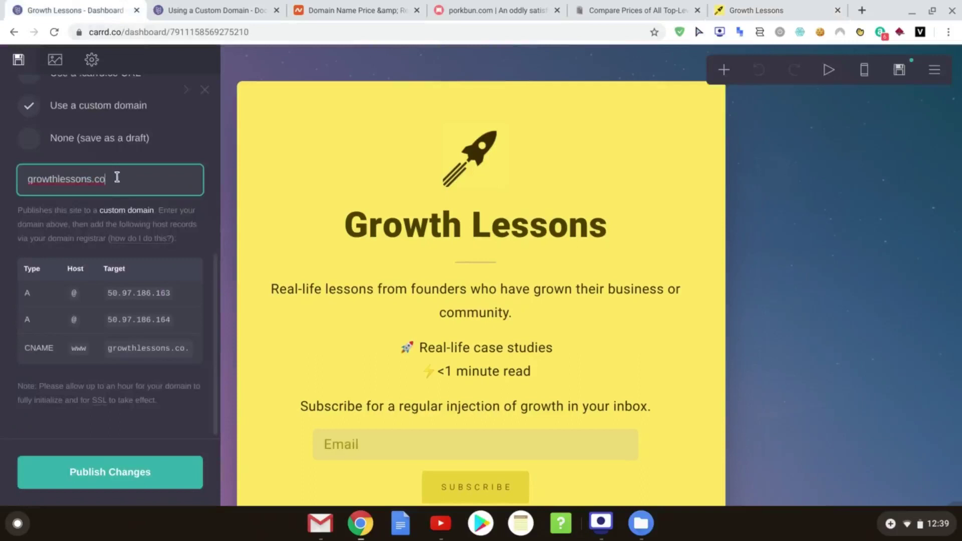
drag(116, 179, 11, 183)
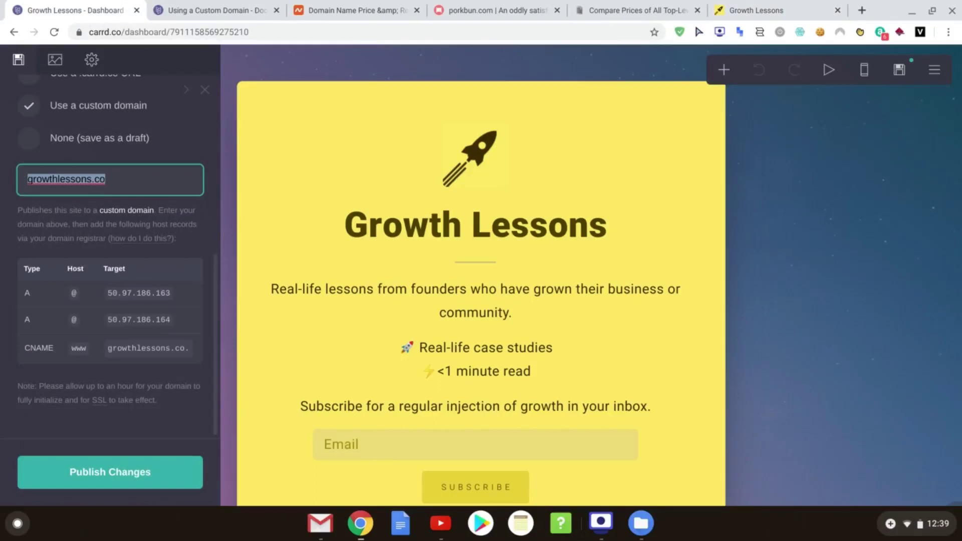
click(759, 10)
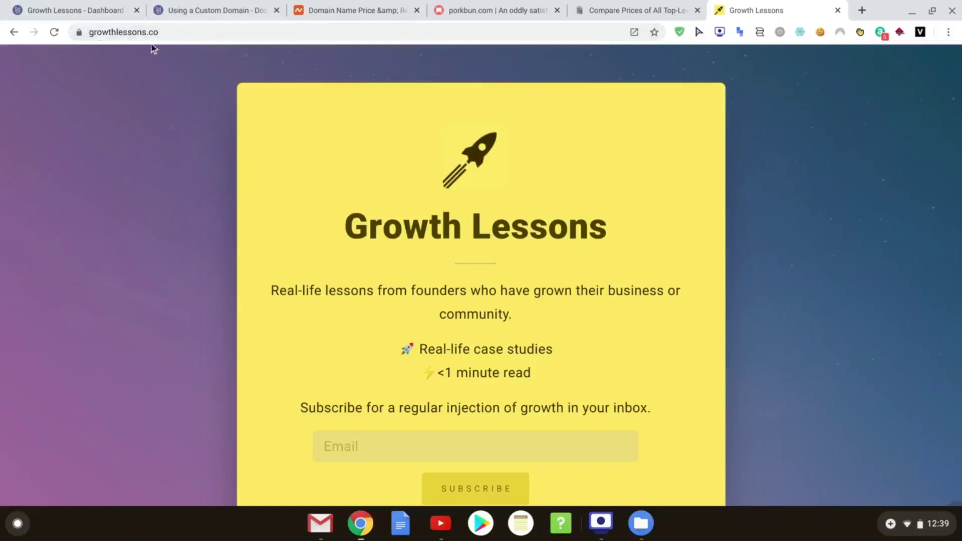
click(114, 35)
click(90, 32)
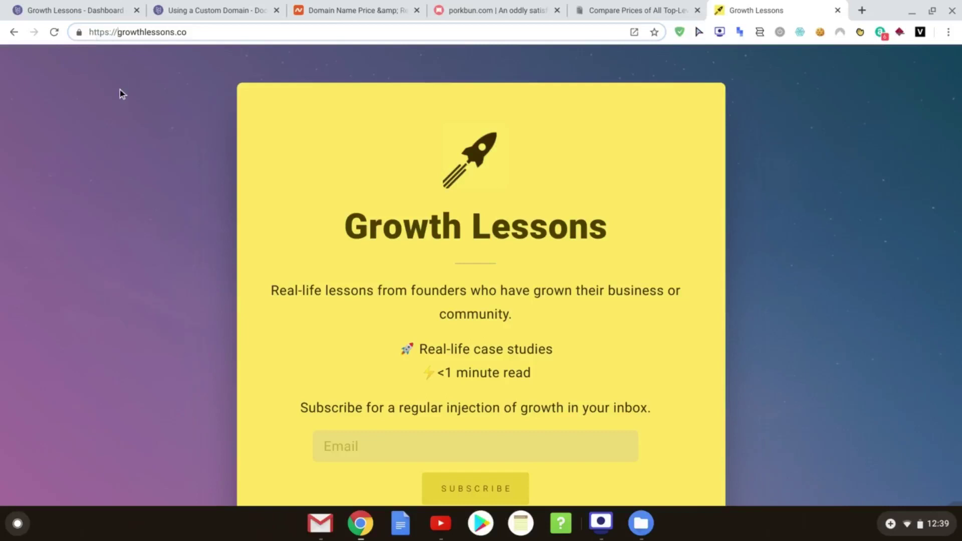
text(www.)
key(Return)
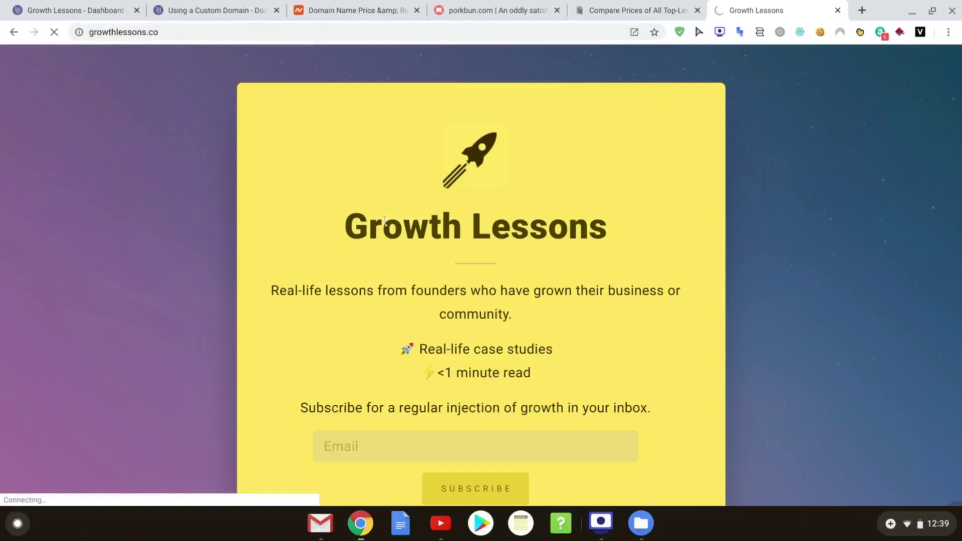
Step: Bring the Screen Recorder window in front of Chrome from the taskbar
click(608, 521)
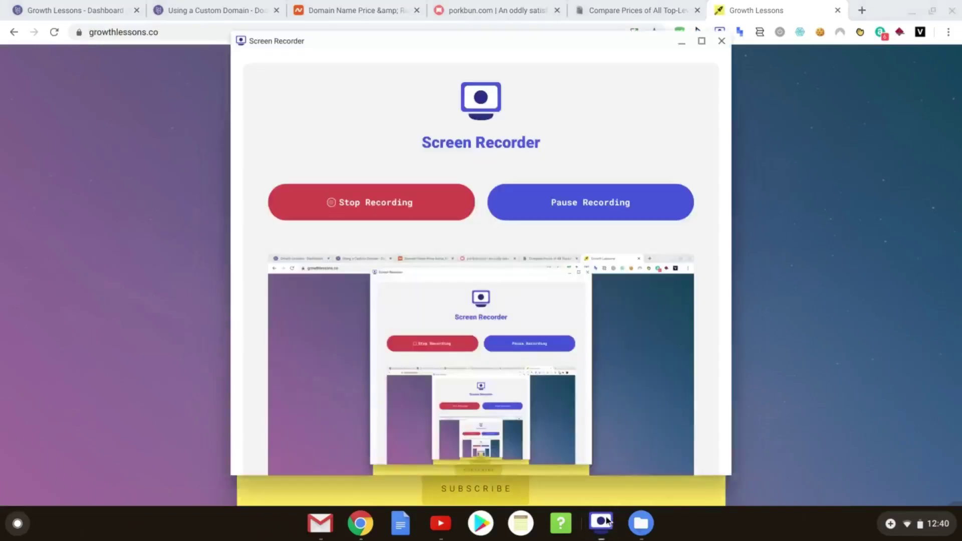